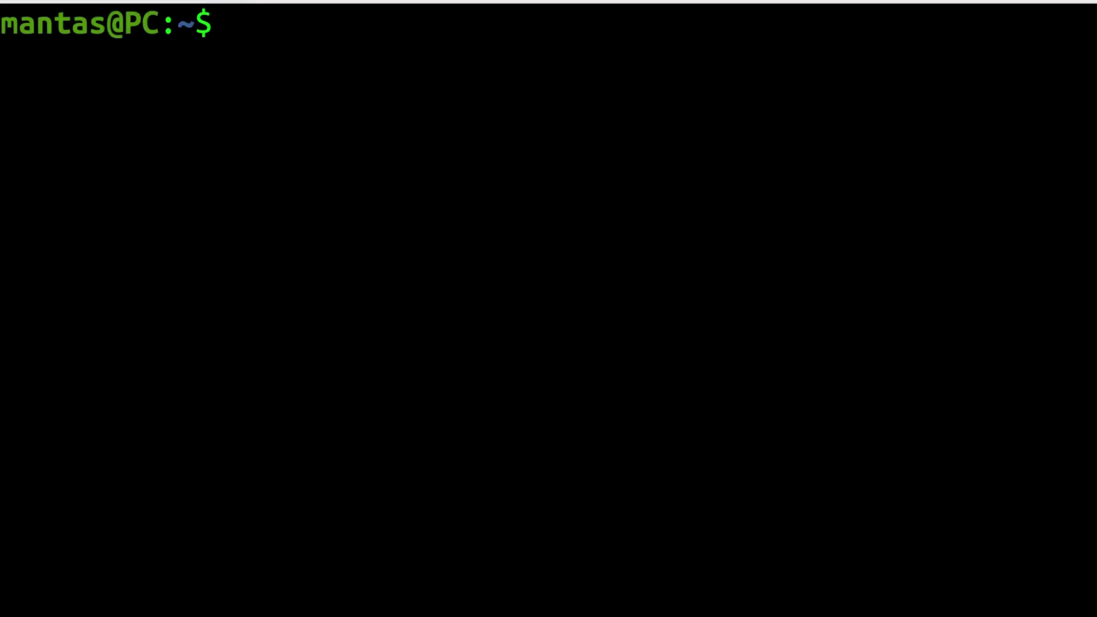
Ping ott3rly.com, stop it, and copy the resolved IP 104.21.65.37.
text(ping )
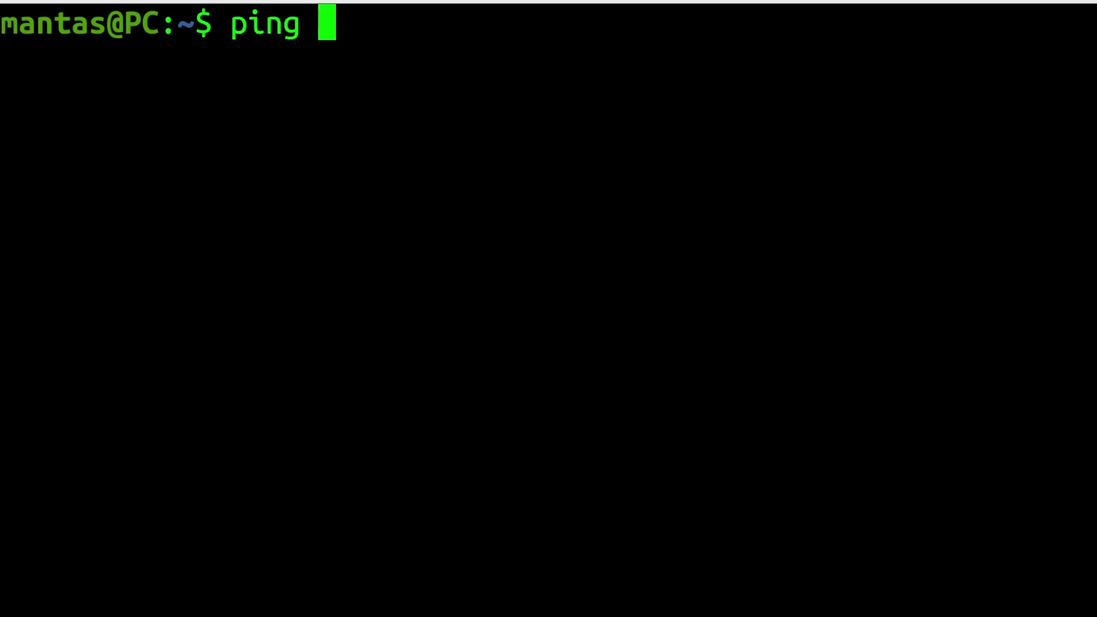
text(ott3)
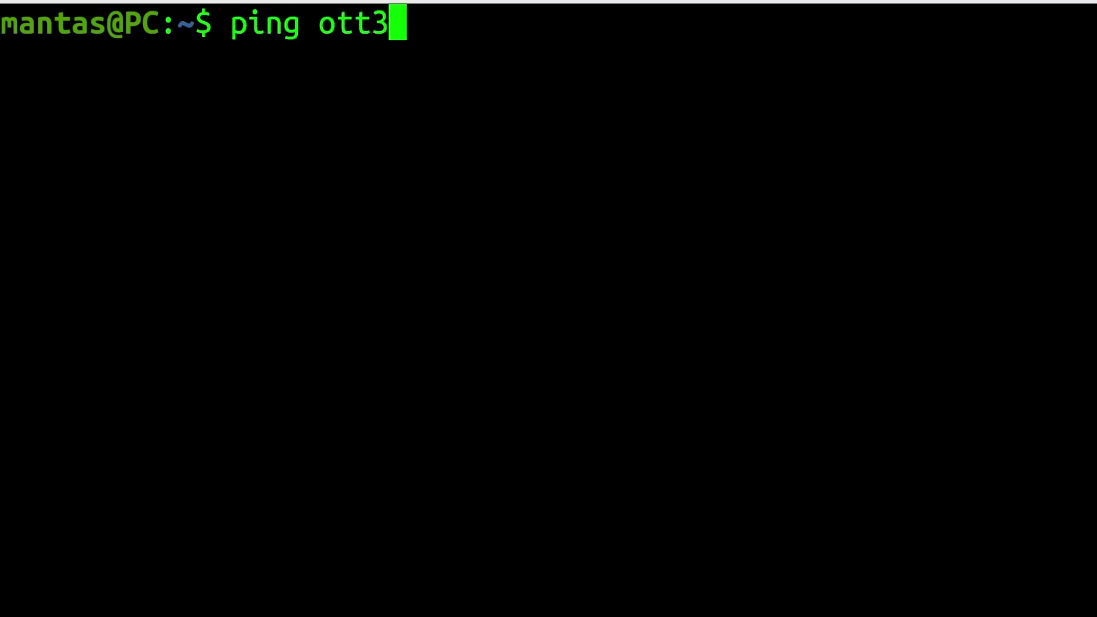
text(rly.com)
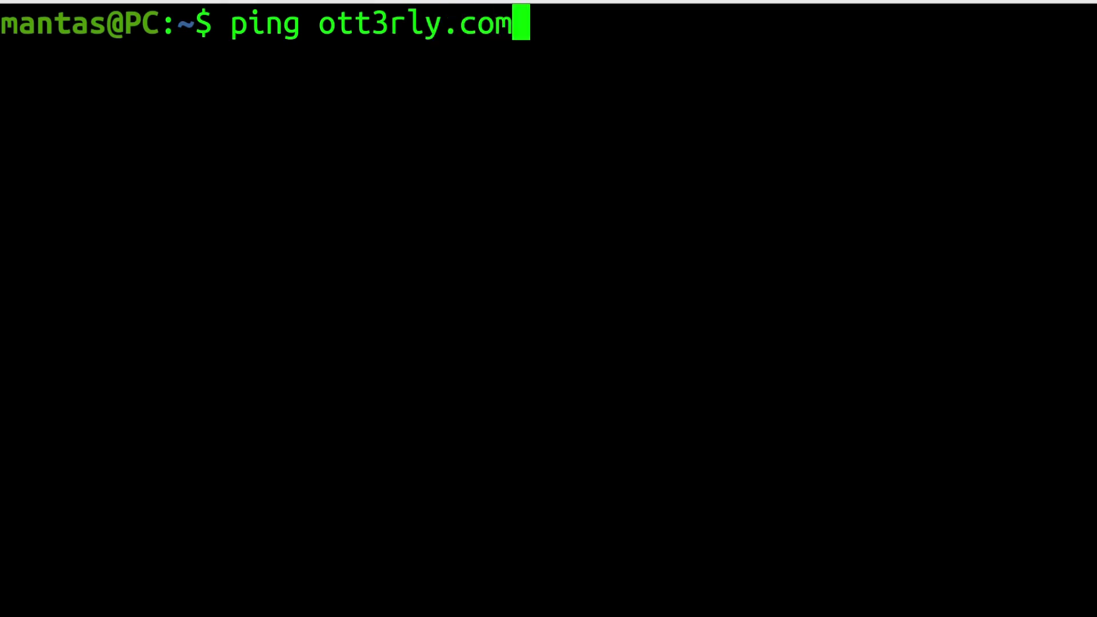
key(Return)
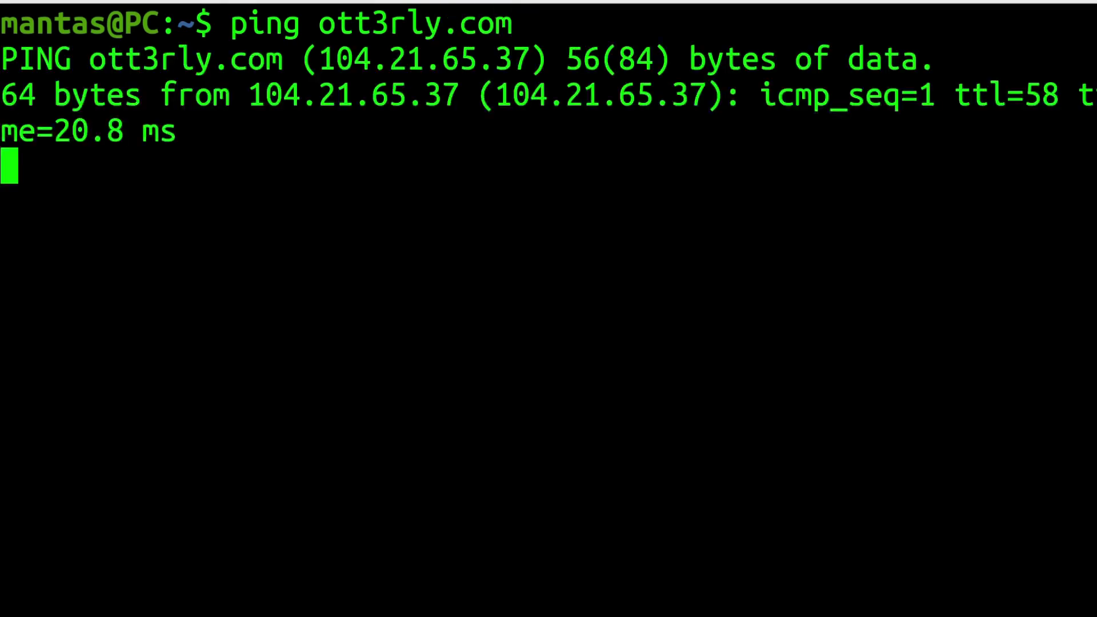
key(ctrl+c)
double_click(387, 58)
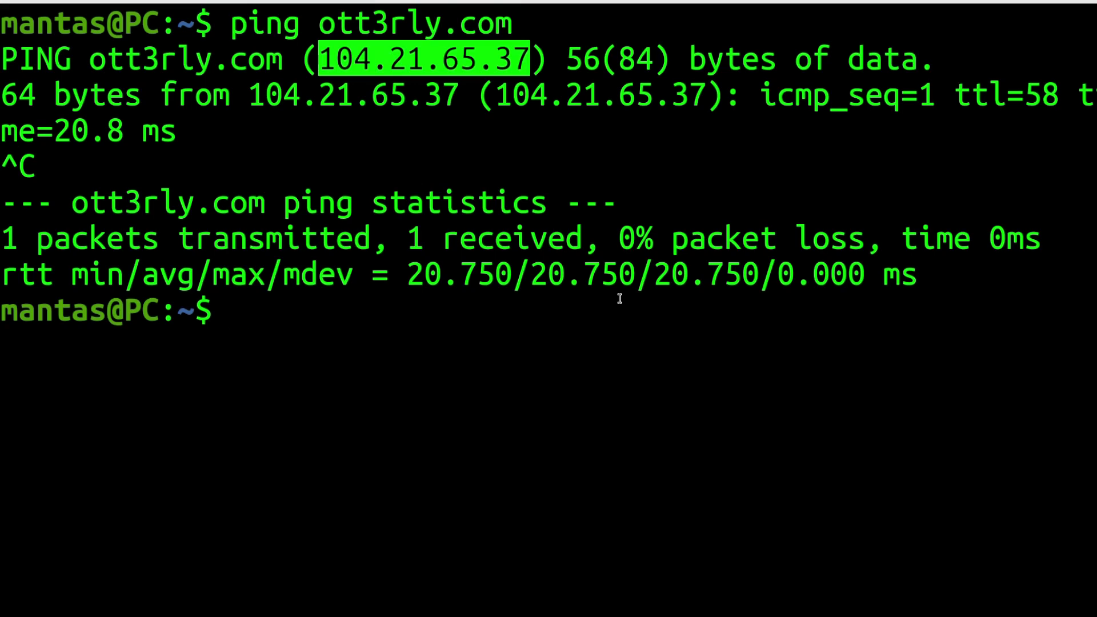
key(alt+Tab)
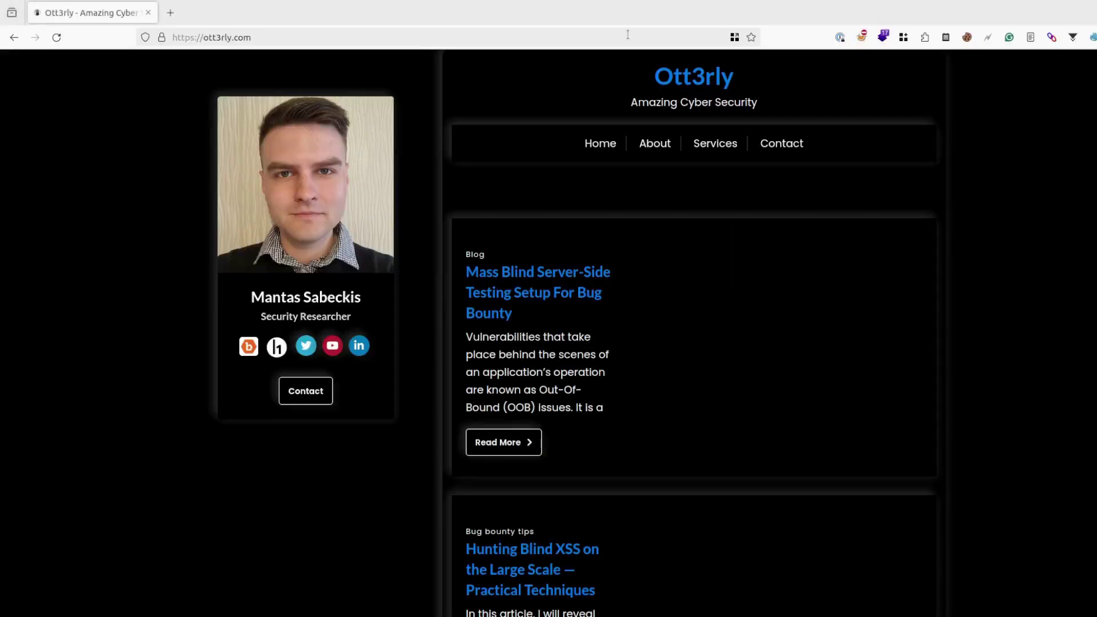
Visit 104.21.65.37 directly in a new tab, which returns Cloudflare's Error 1003.
click(170, 13)
text(104.21.65.37)
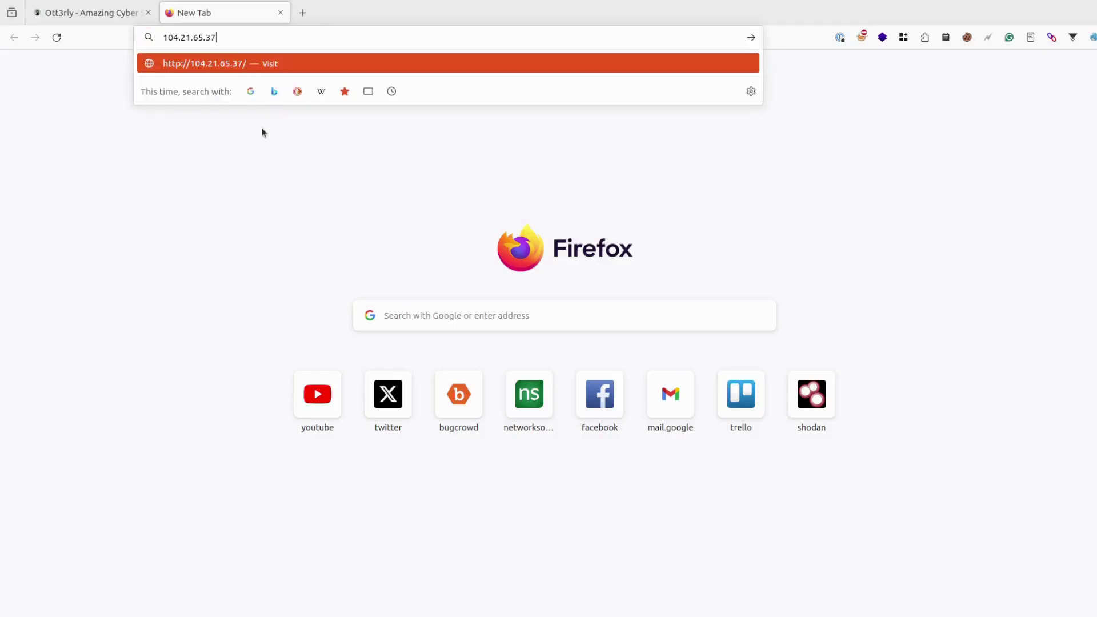
key(Return)
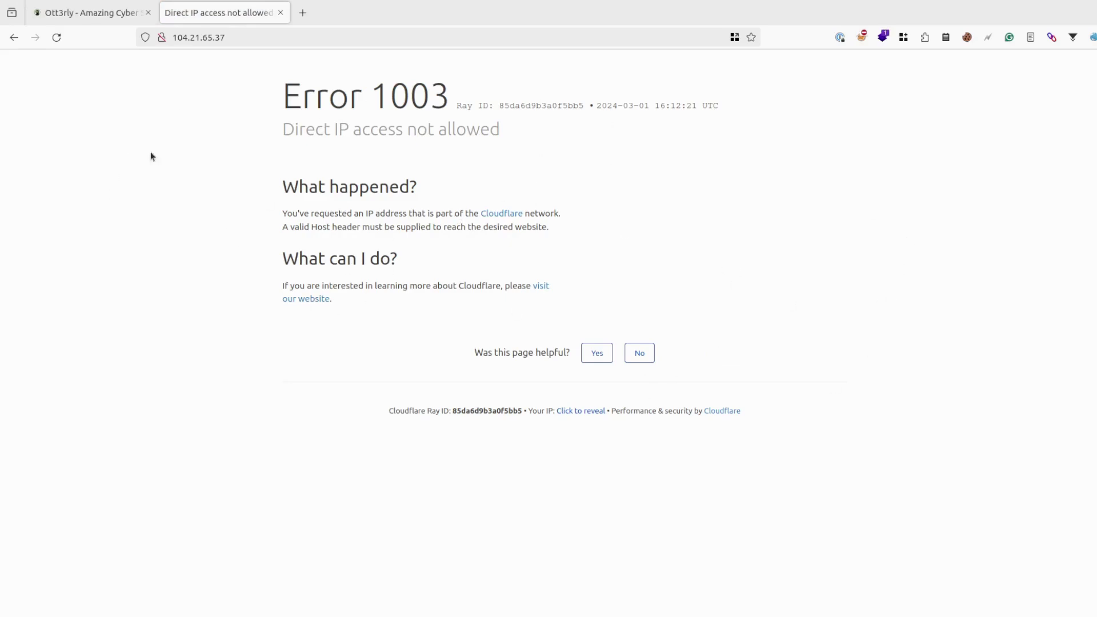
Close the error tab and confirm with Wappalyzer that the site uses Cloudflare as its CDN.
click(280, 13)
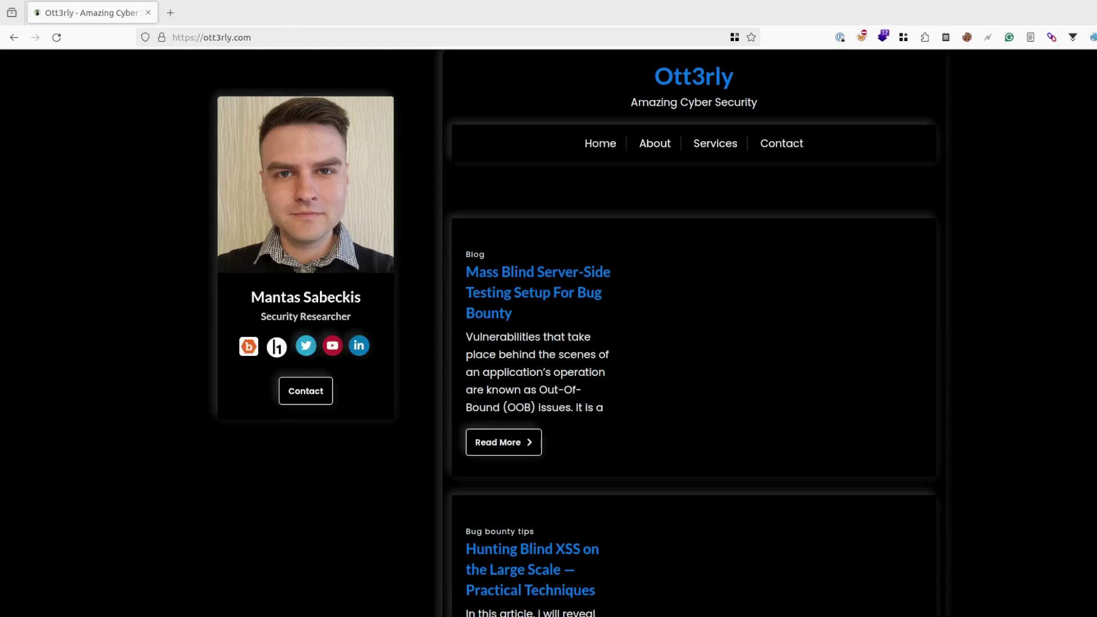
click(882, 37)
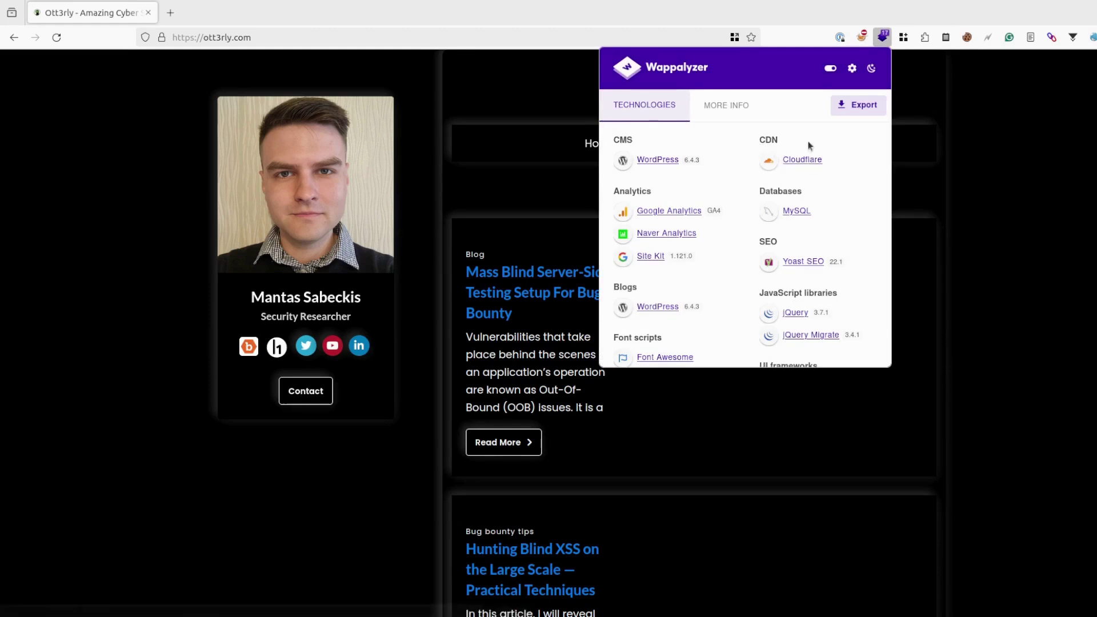
click(989, 206)
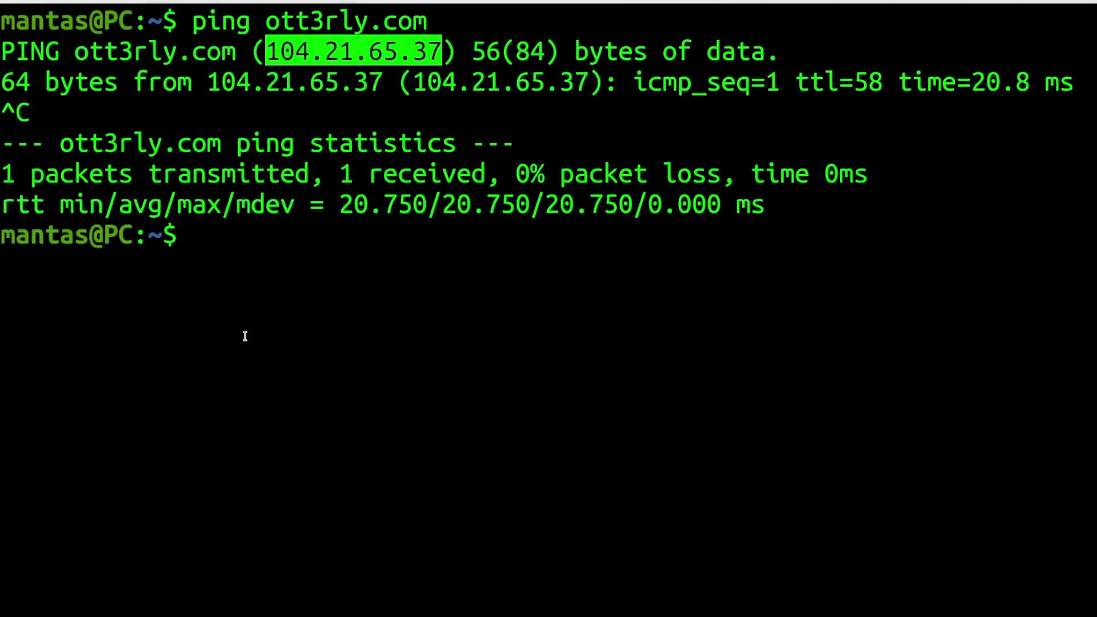
Run dnsrecon -d ott3rly.com and shrink the terminal font to fit its output.
click(407, 374)
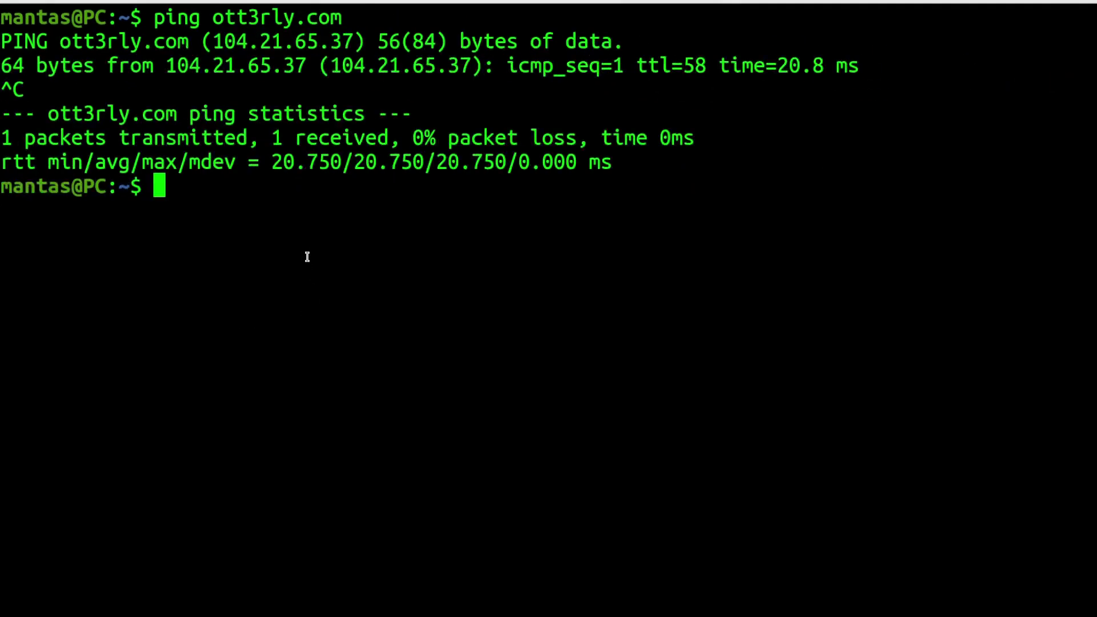
text(dns)
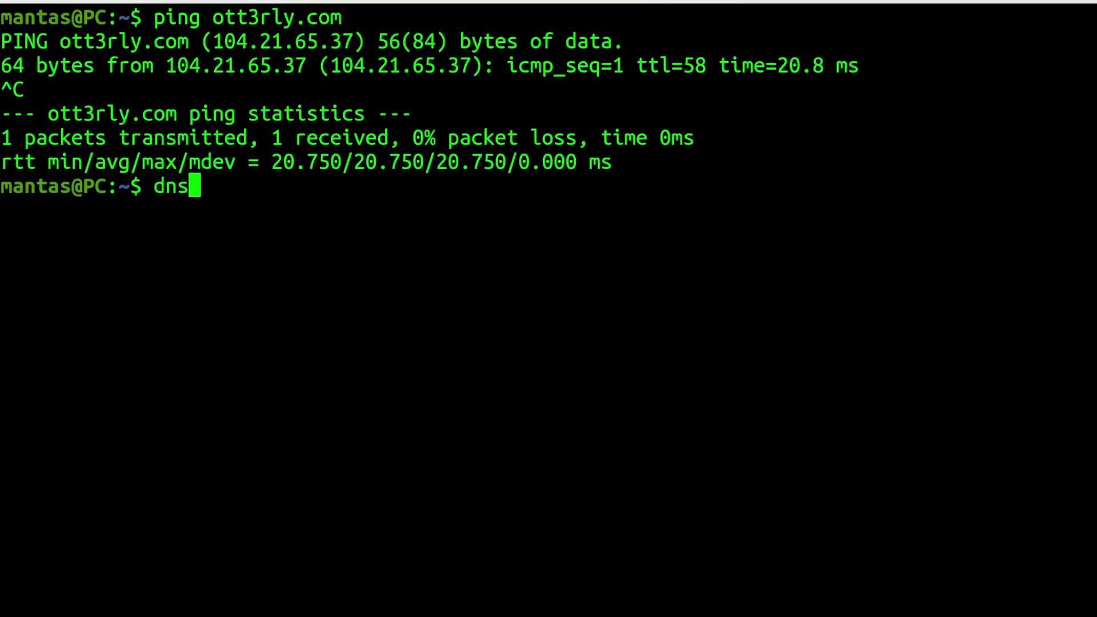
text(recon -d)
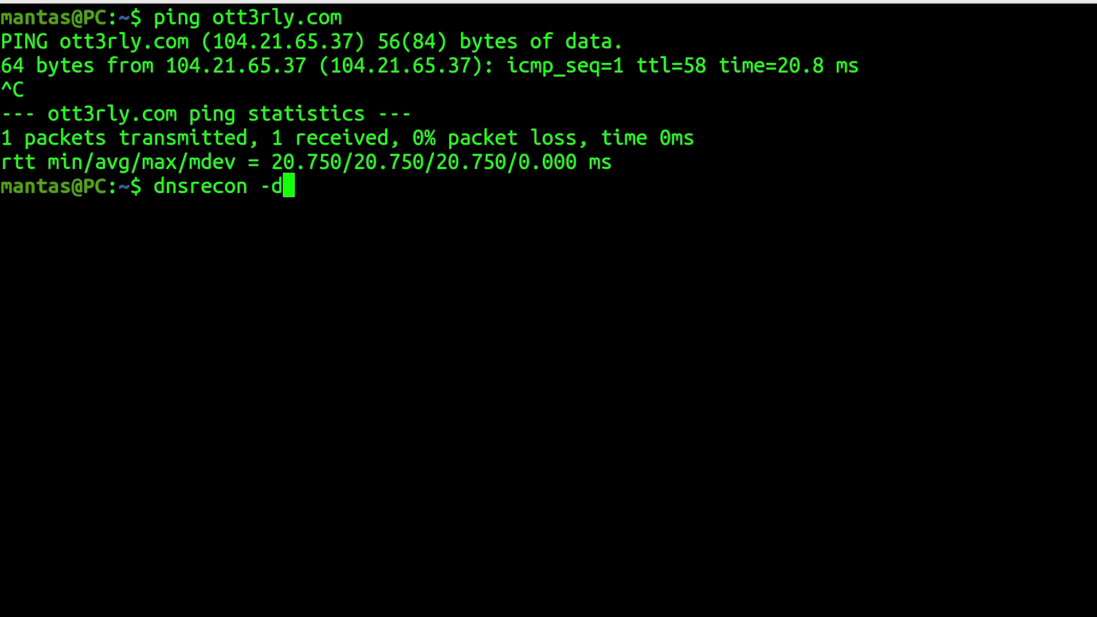
text( otter)
key(BackSpace)
key(BackSpace)
text(3r)
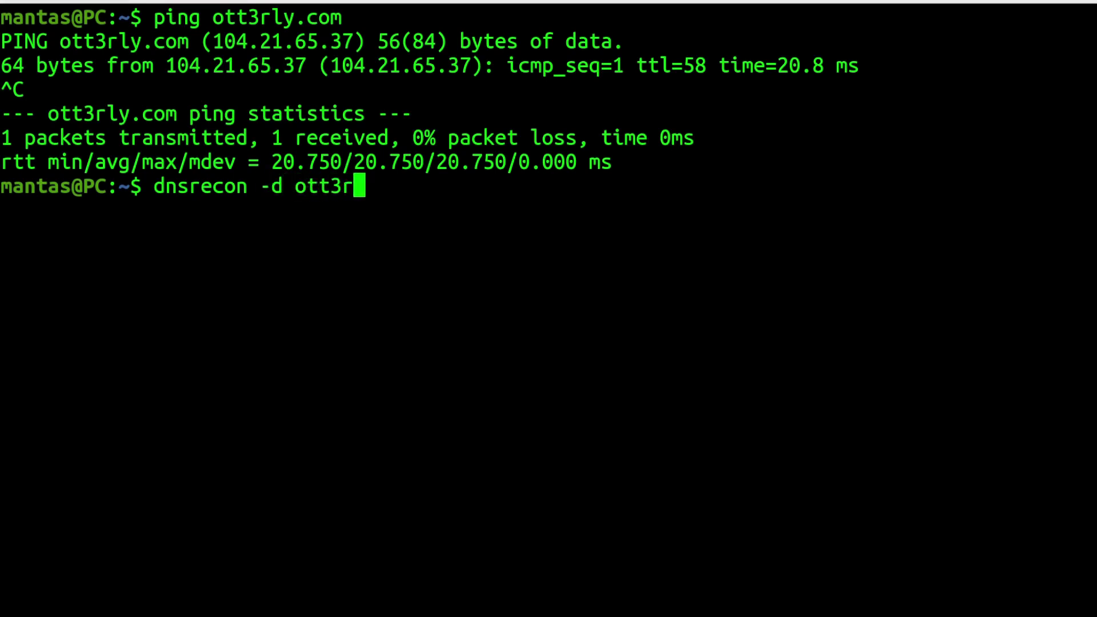
text(ly.com)
key(Return)
key(ctrl+minus)
key(ctrl+minus)
key(ctrl+minus)
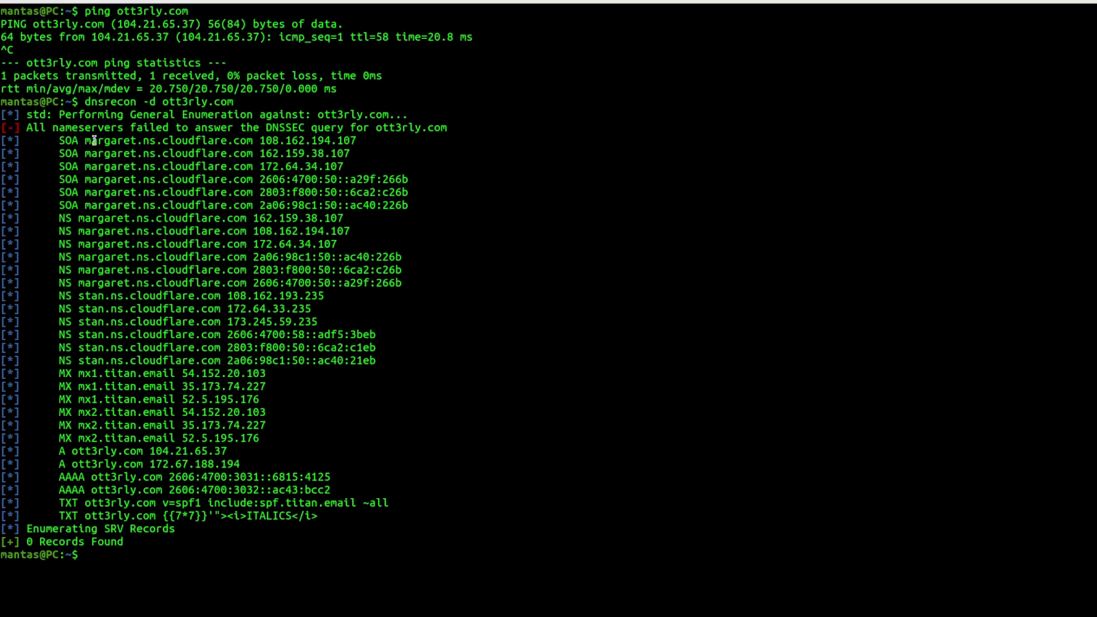
double_click(159, 141)
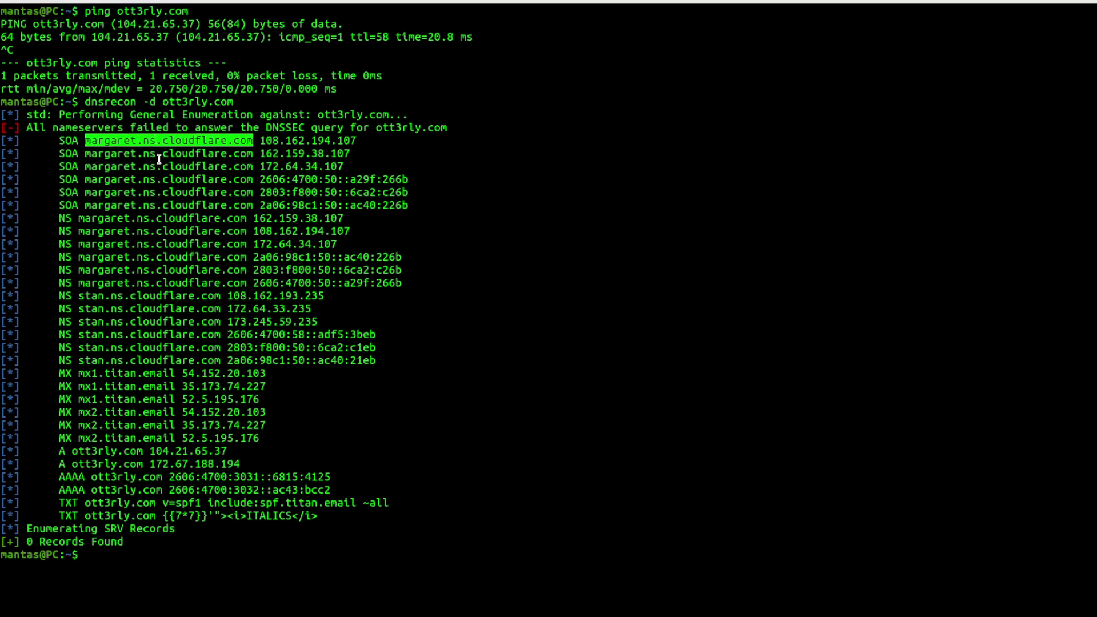
double_click(166, 282)
double_click(168, 347)
double_click(142, 372)
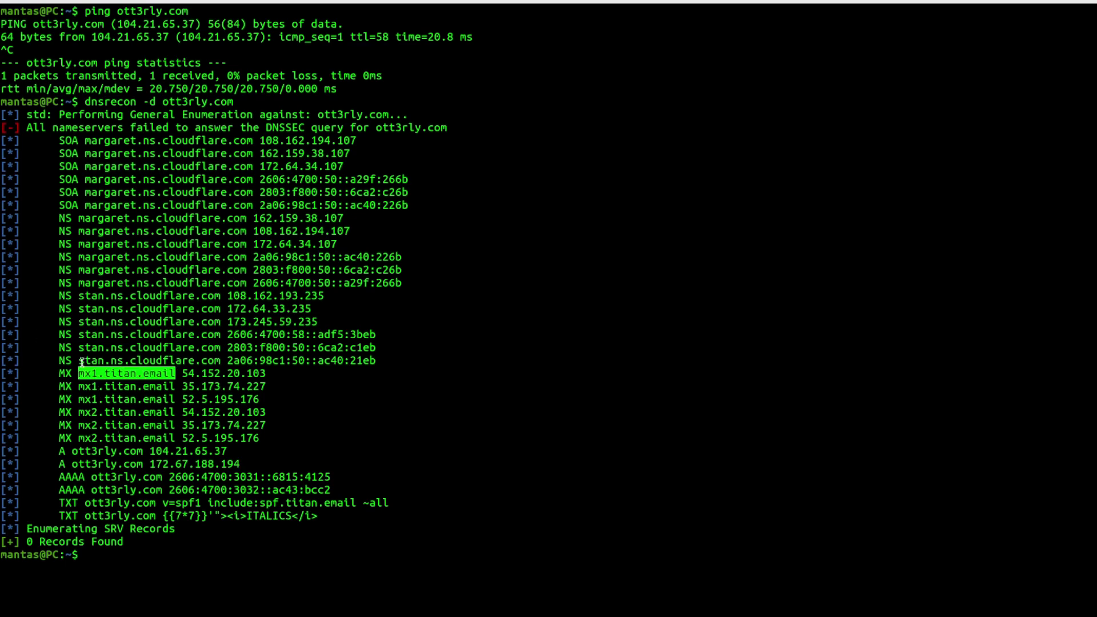
click(60, 370)
double_click(60, 369)
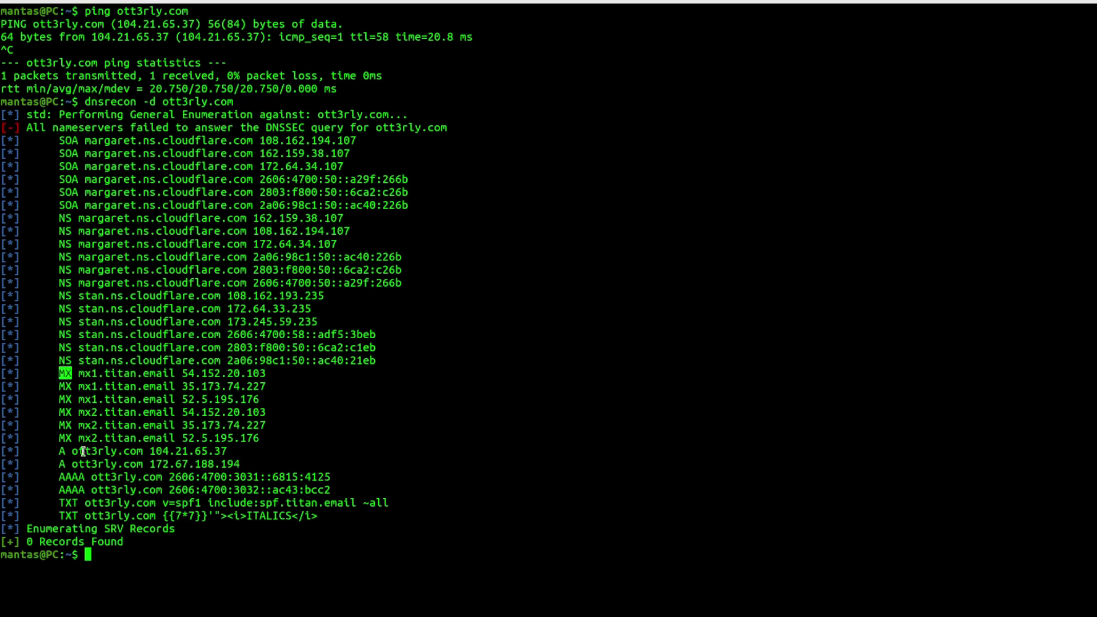
double_click(198, 451)
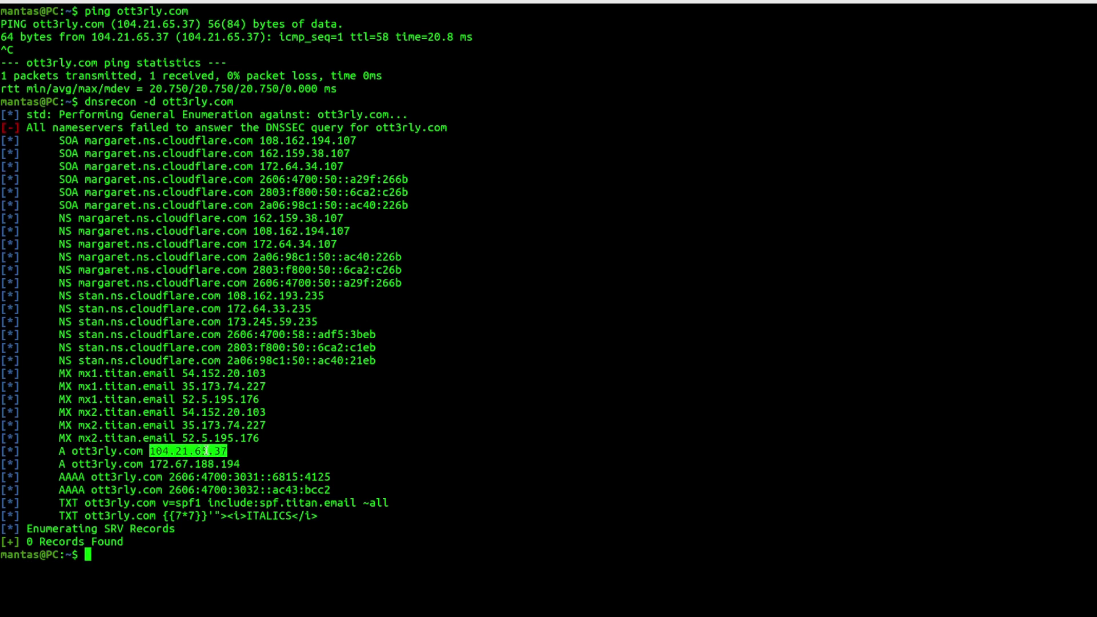
double_click(200, 464)
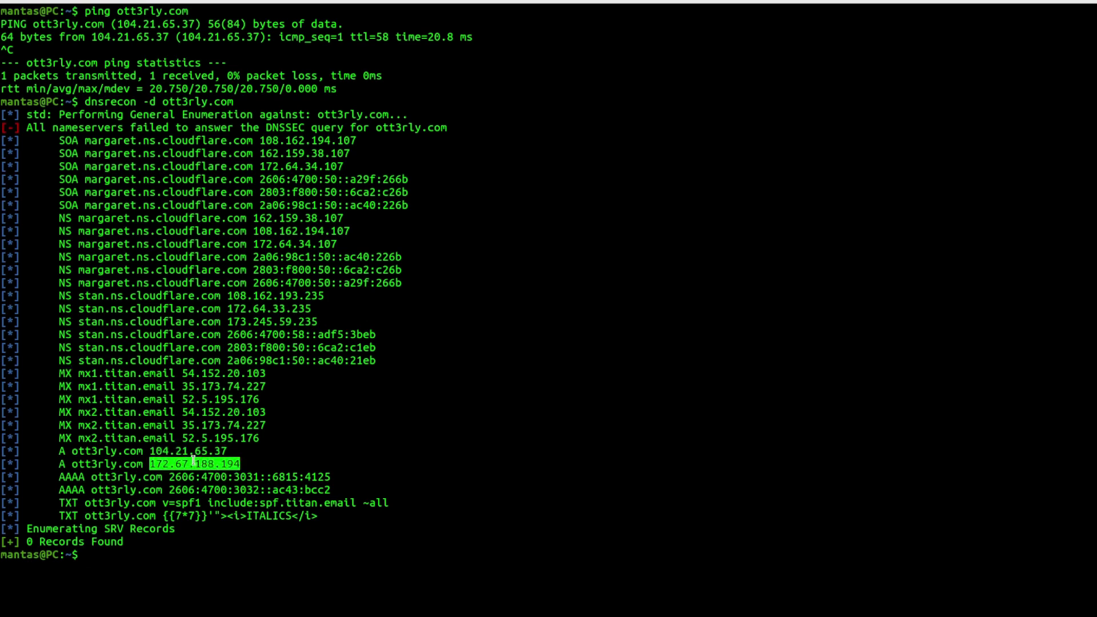
double_click(175, 451)
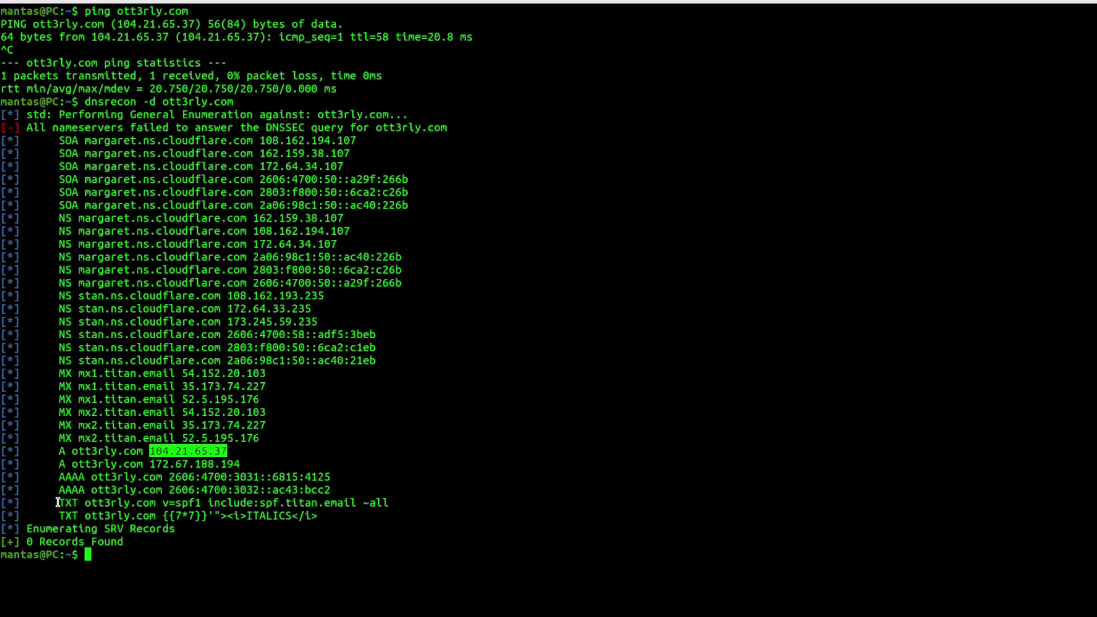
drag(58, 503, 124, 502)
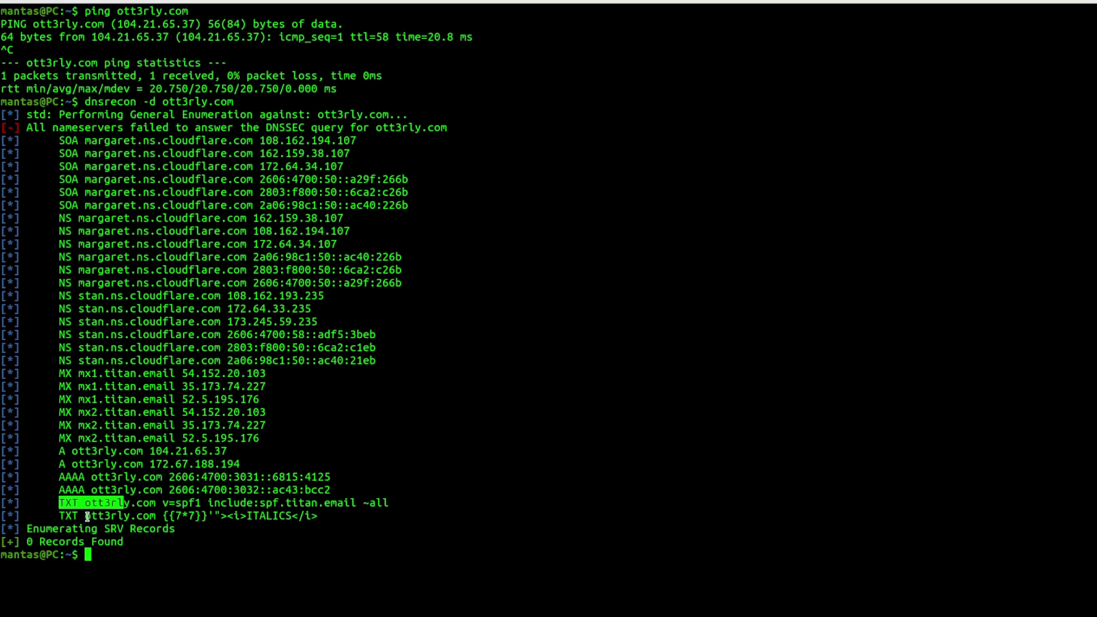
drag(85, 516, 240, 516)
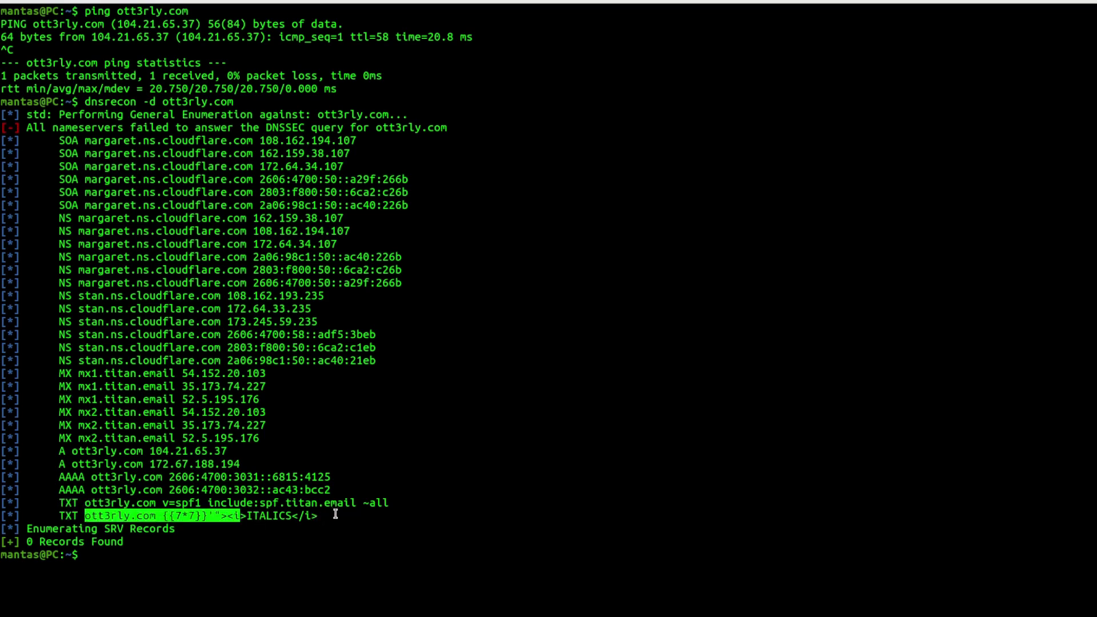
click(329, 518)
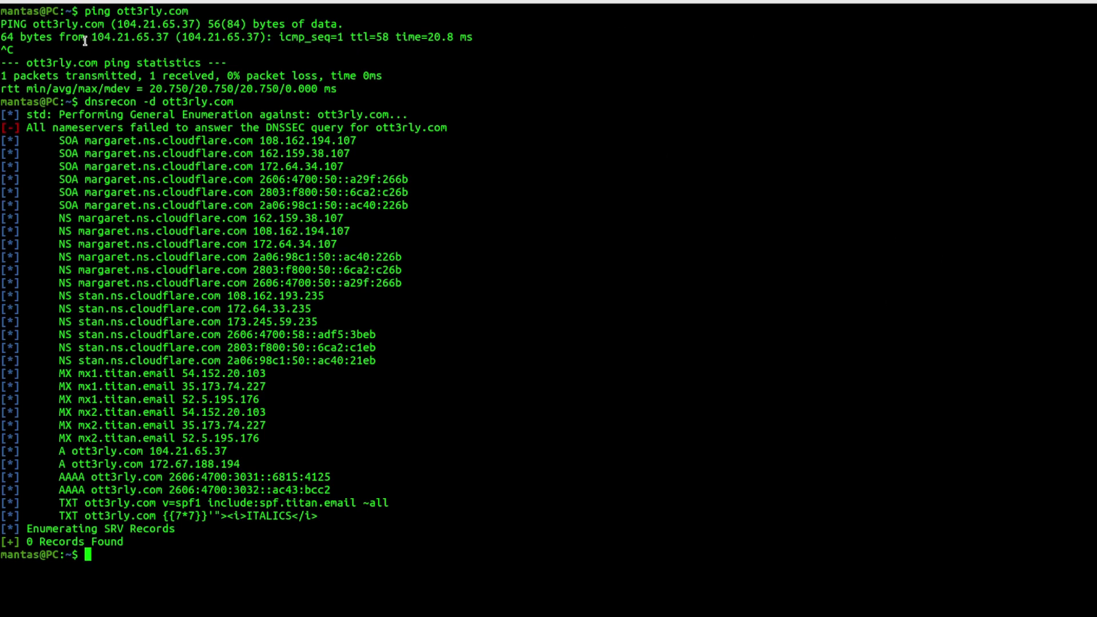
double_click(97, 100)
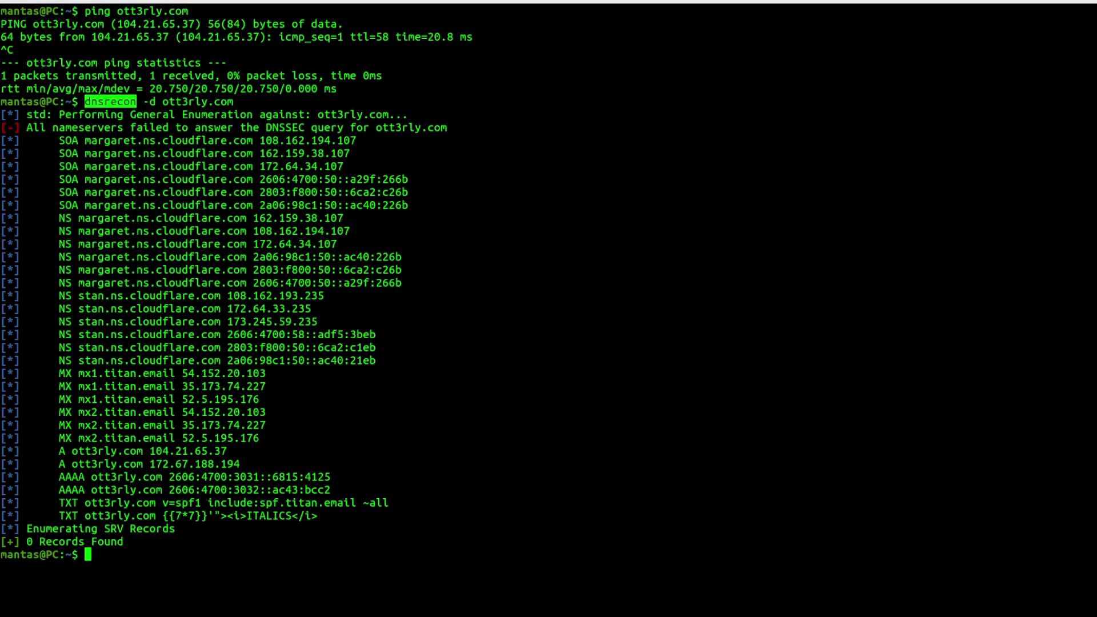
Open the who.is lookup site in a new browser tab.
key(alt+Tab)
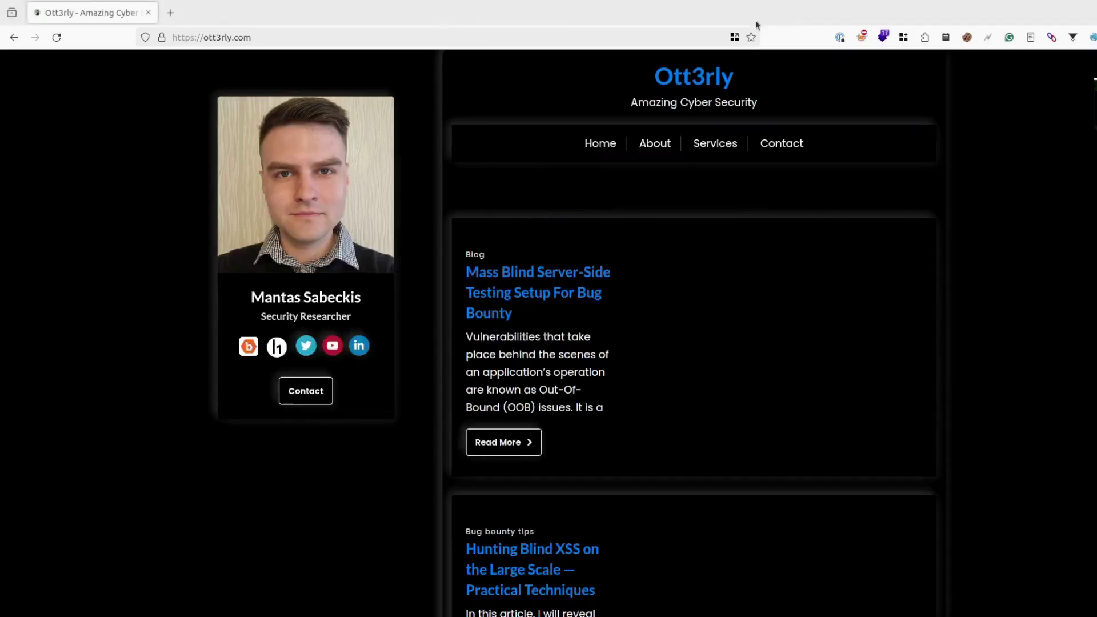
click(169, 13)
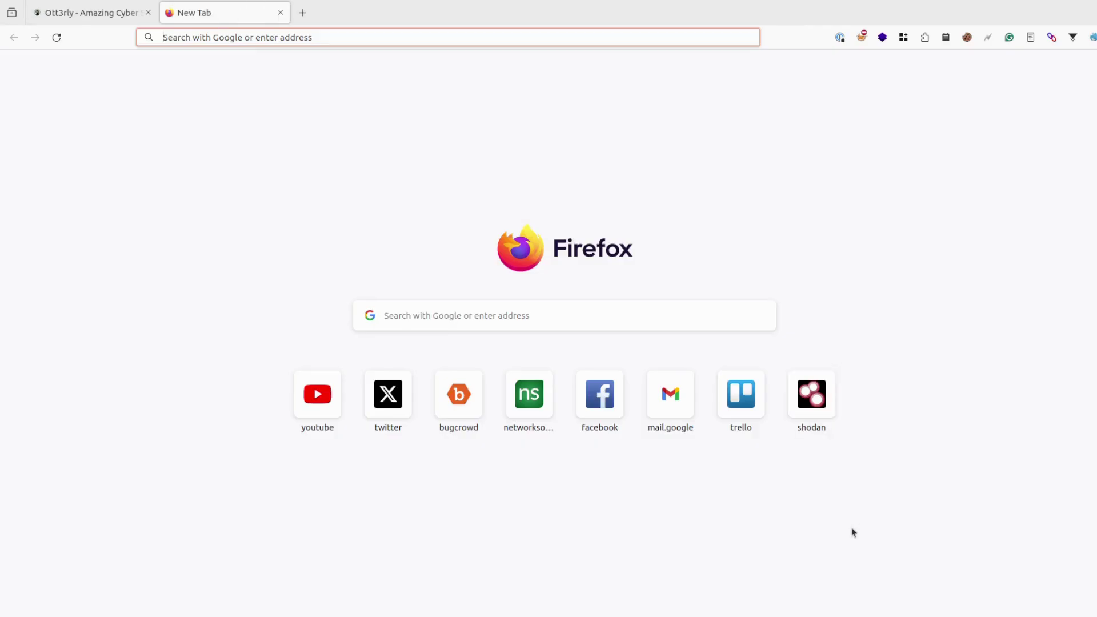
text(who.is)
key(Return)
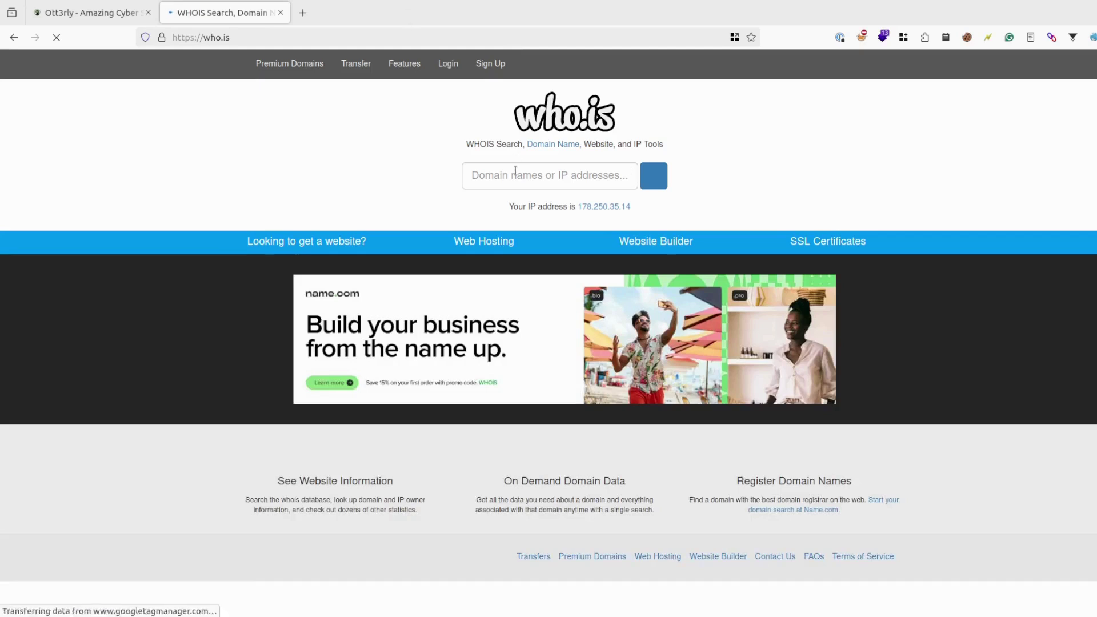
Look up ott3rly.com on who.is and view its DNS records.
text(ot)
key(Down)
key(Return)
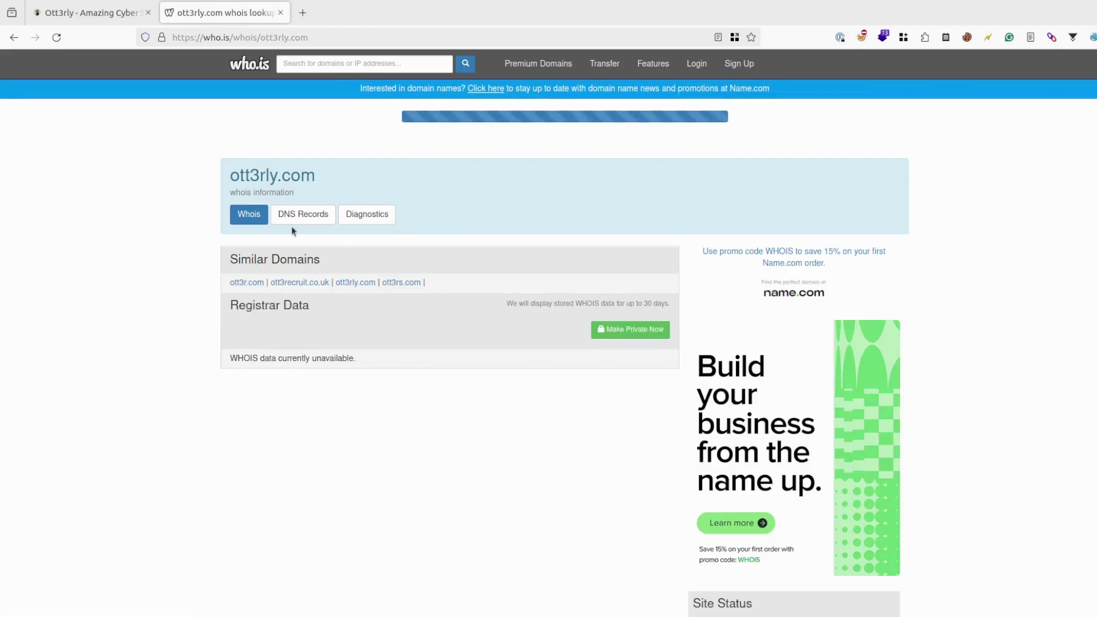
click(288, 223)
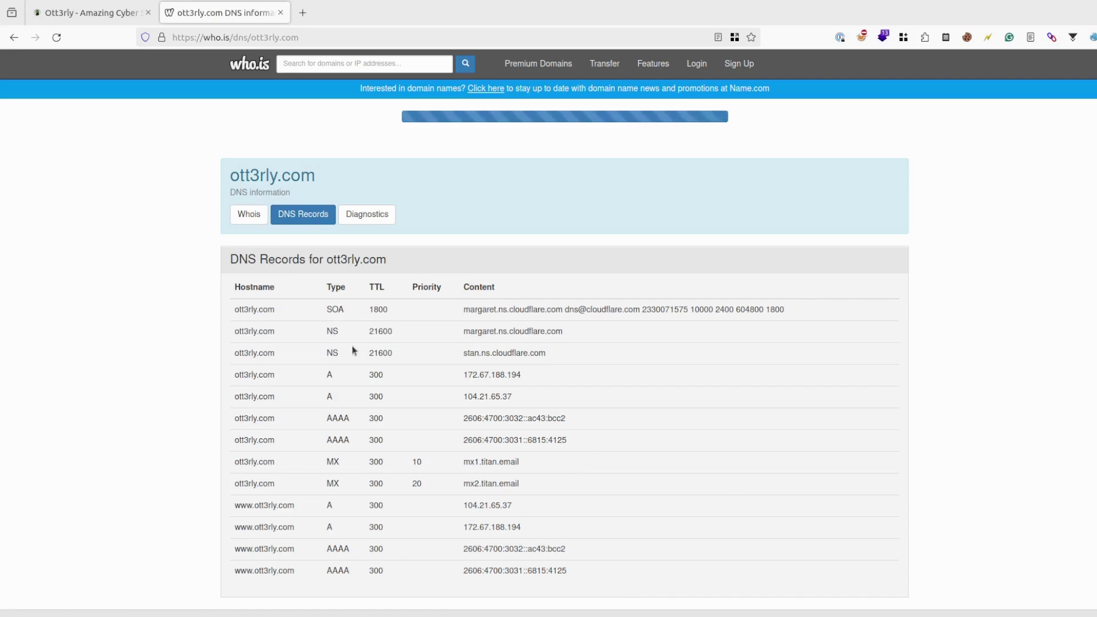
scroll(375, 280, down, 2)
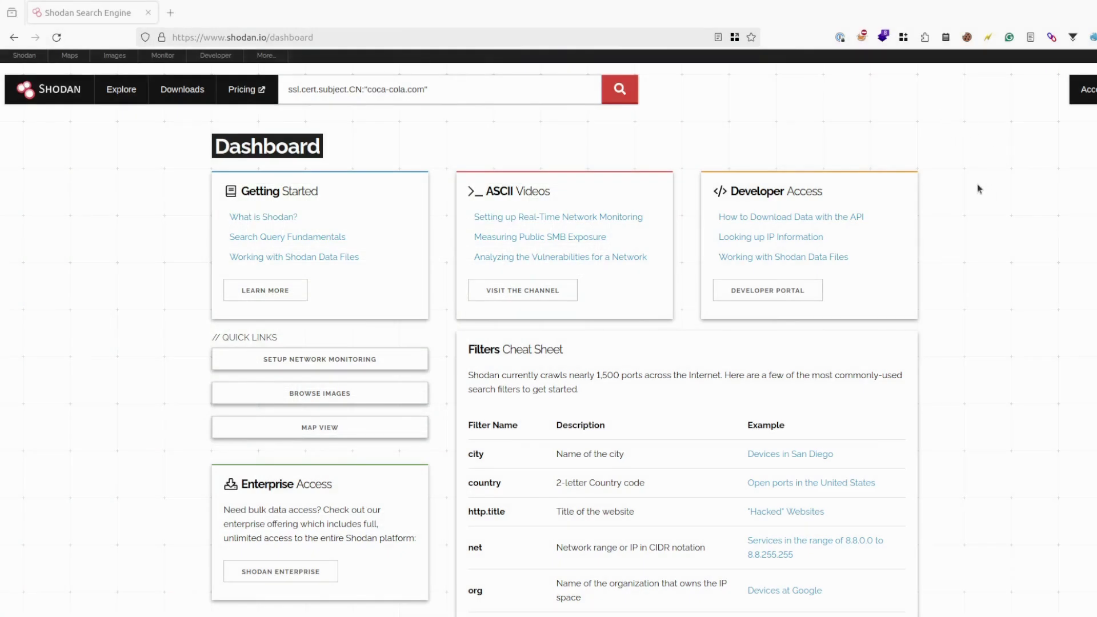
Run the coca-cola.com certificate search and open the first IP 23.210.6.246 in a new tab.
click(634, 91)
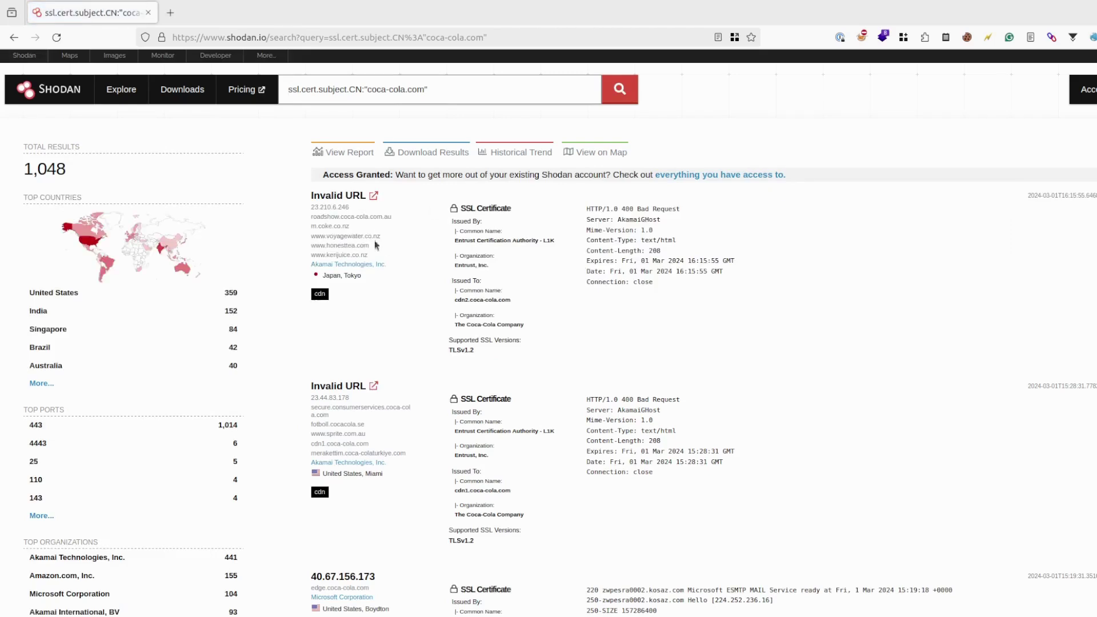
triple_click(327, 208)
click(327, 209)
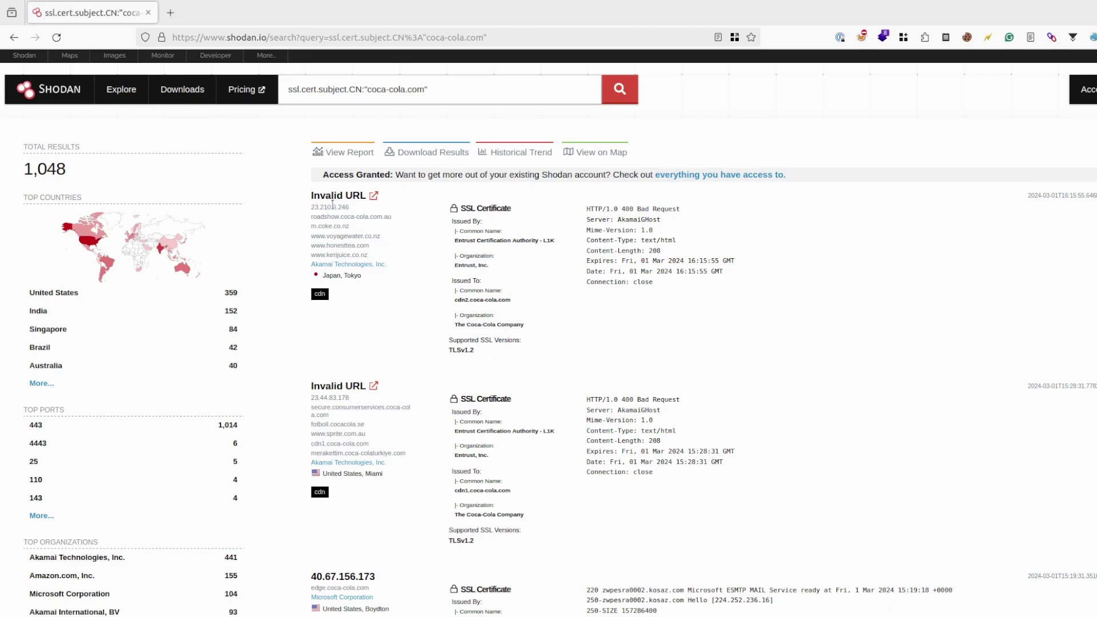
double_click(333, 207)
key(ctrl+c)
click(171, 12)
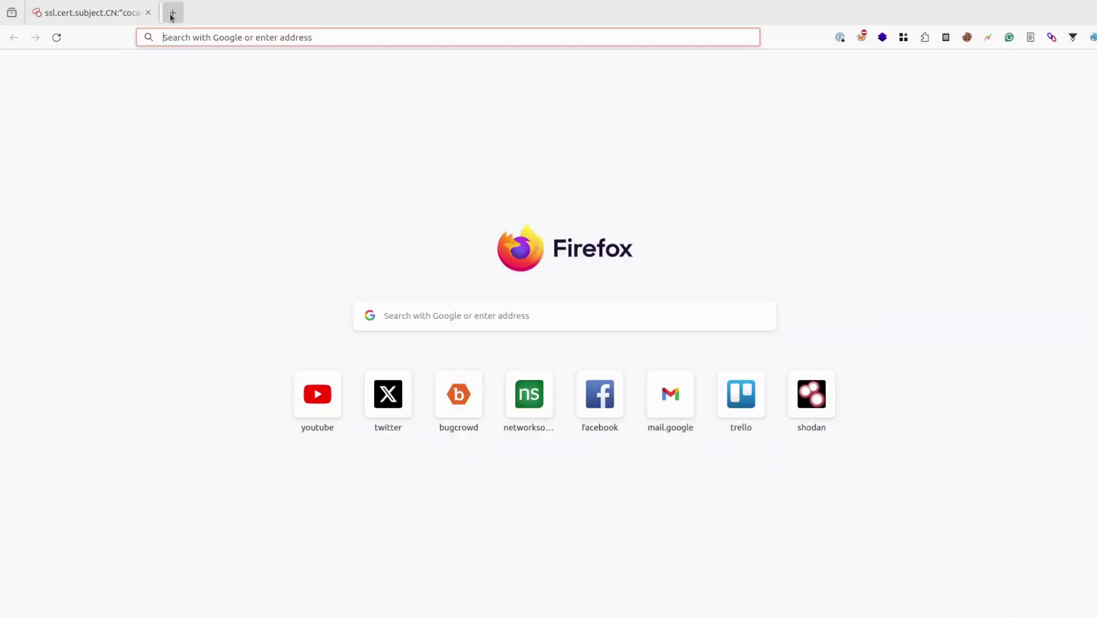
key(ctrl+v)
click(238, 63)
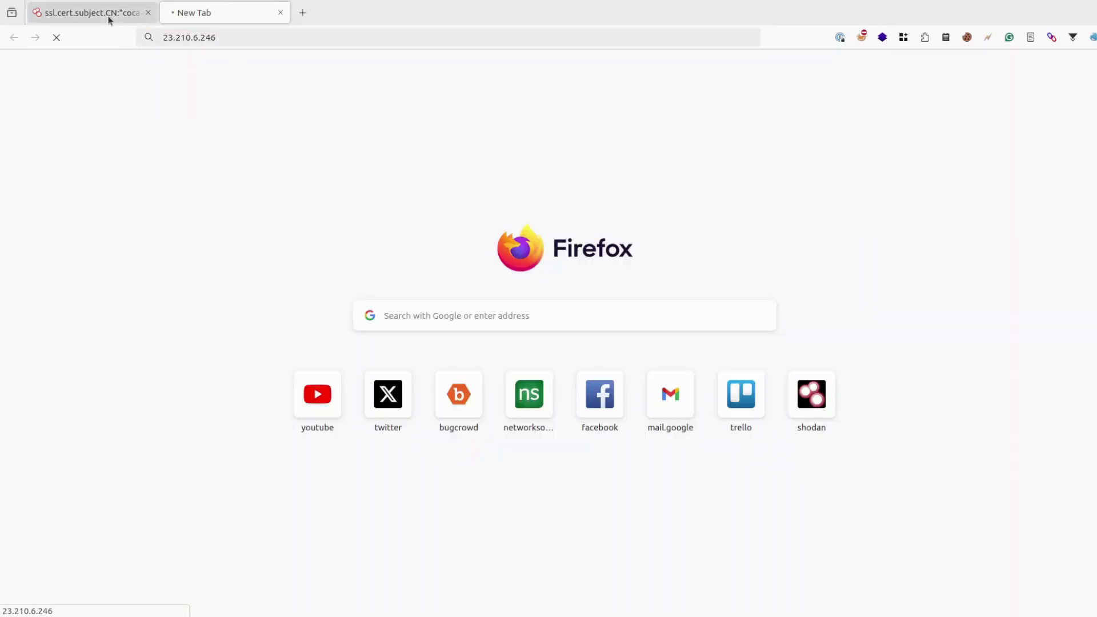
Refine the Shodan query with -http.title:"Invalid URL" and rerun it.
click(91, 13)
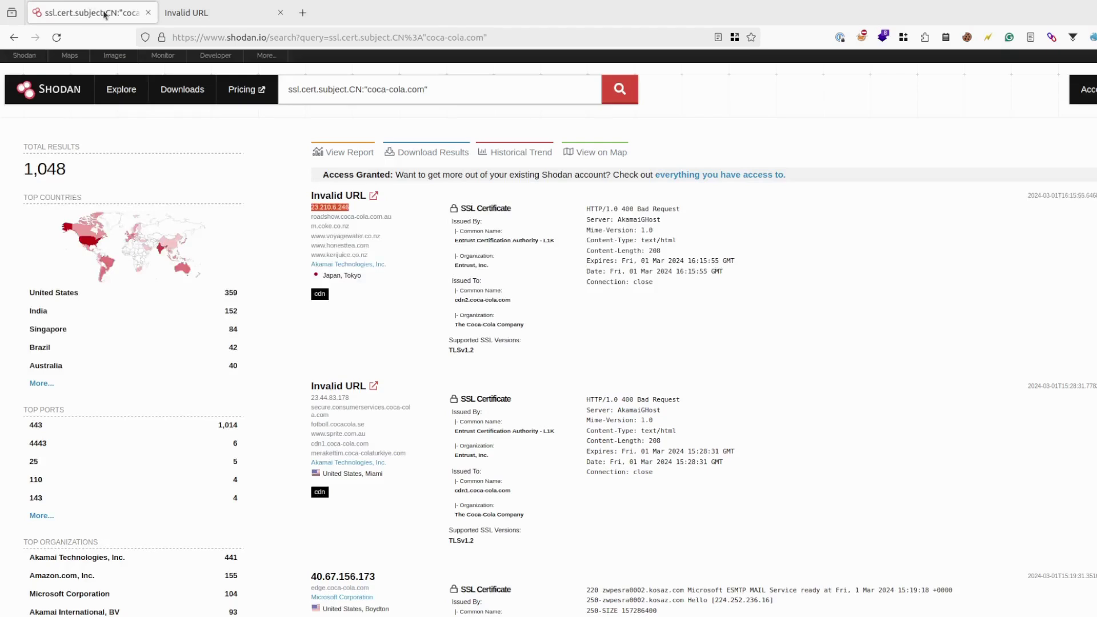
click(469, 92)
click(462, 100)
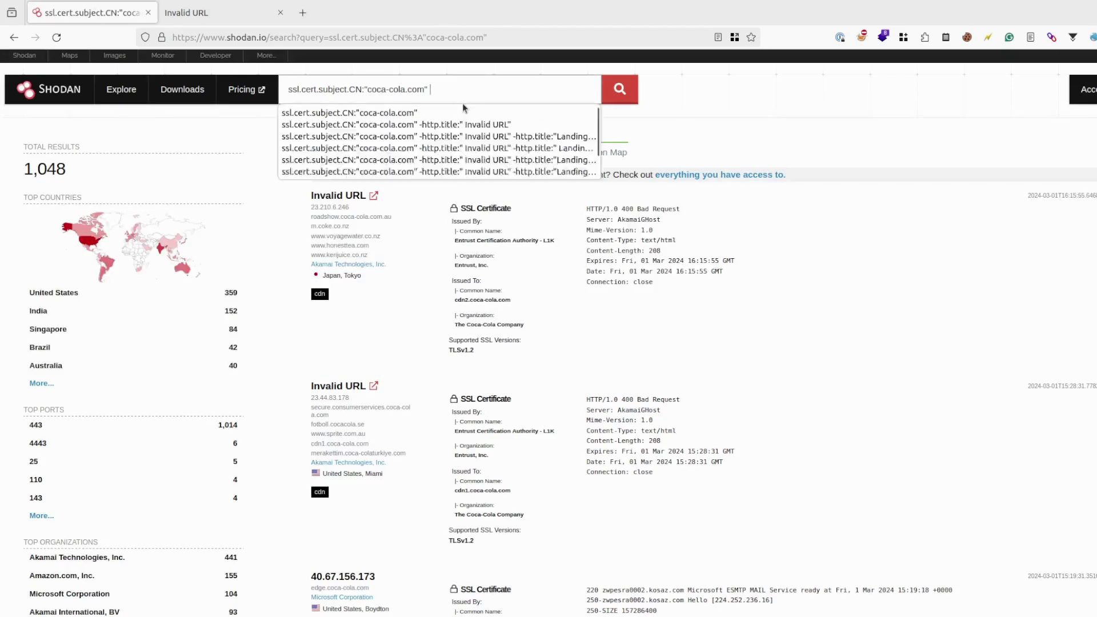
click(462, 120)
click(615, 91)
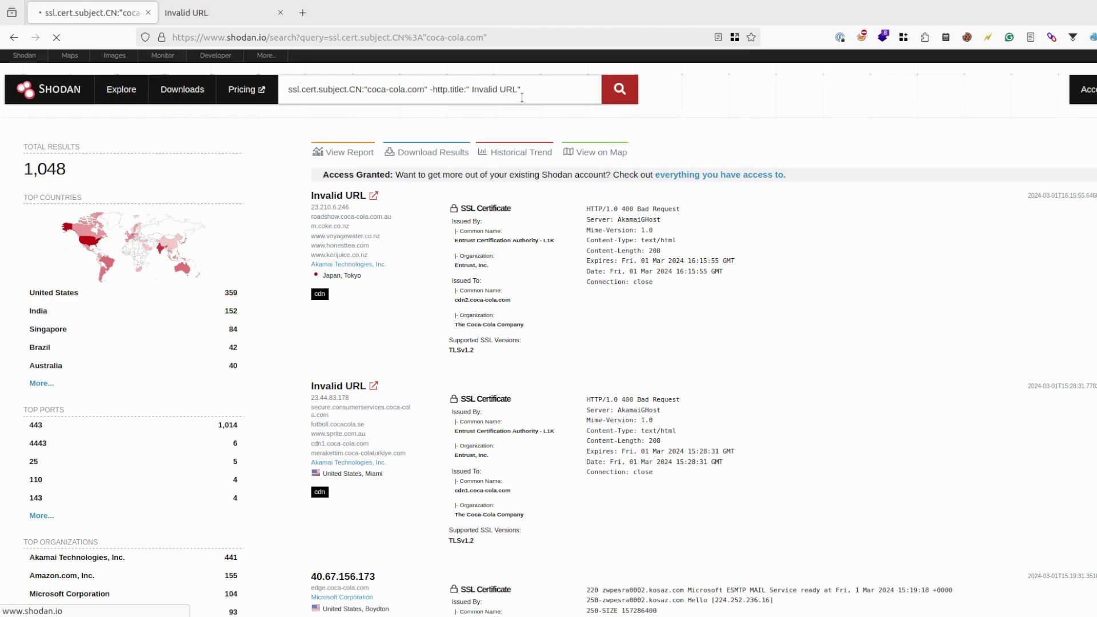
Close the Invalid URL tab and add 200 to the query, narrowing results to 250.
click(281, 12)
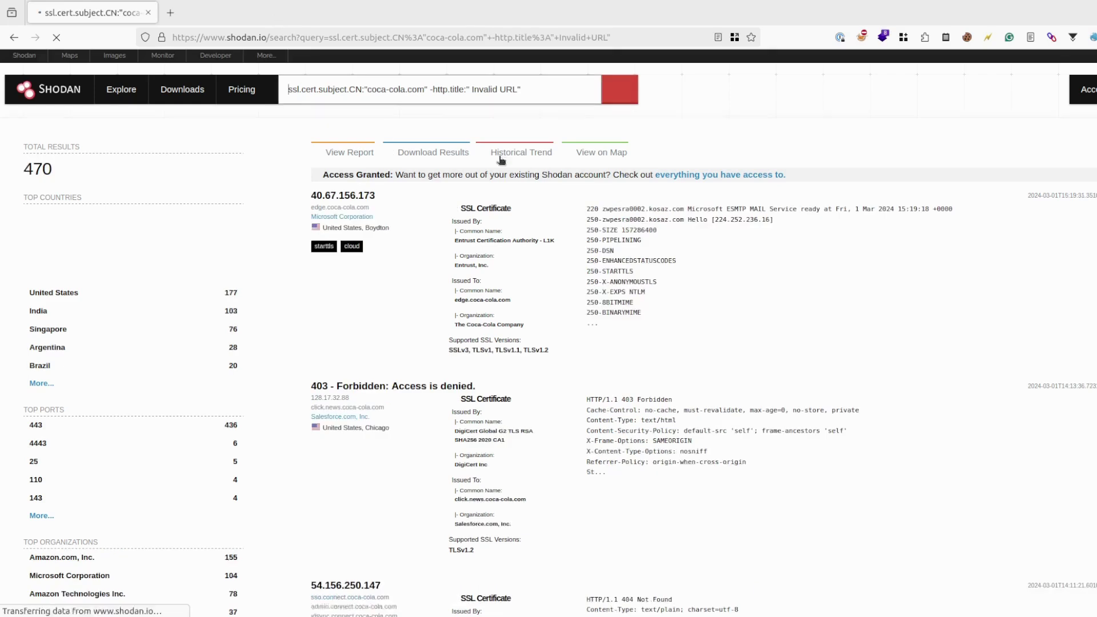
click(534, 88)
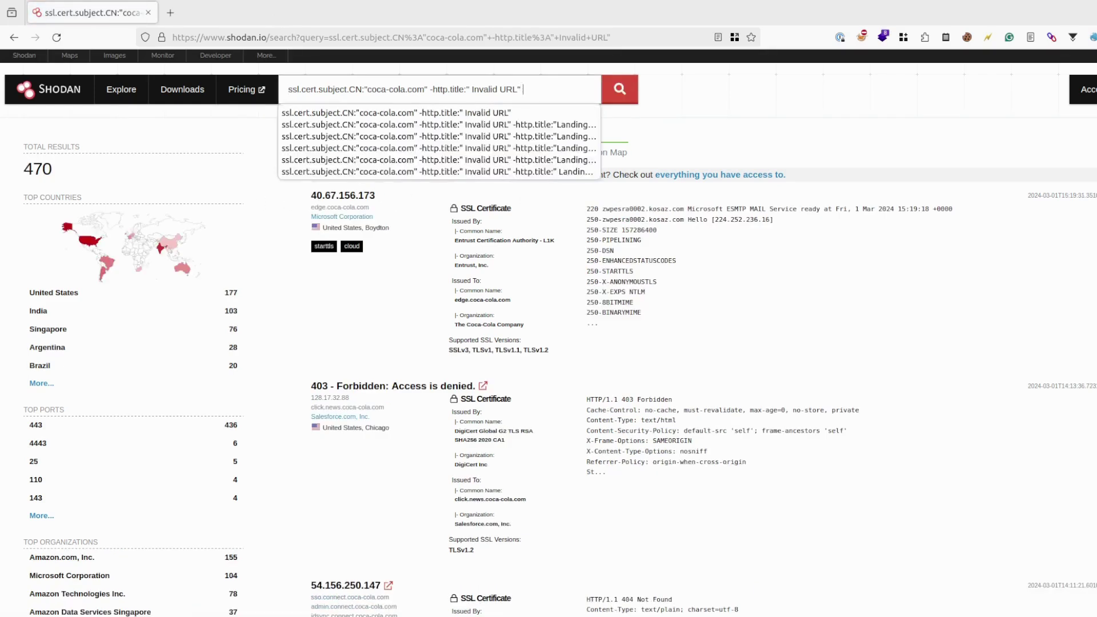
text(200)
key(Return)
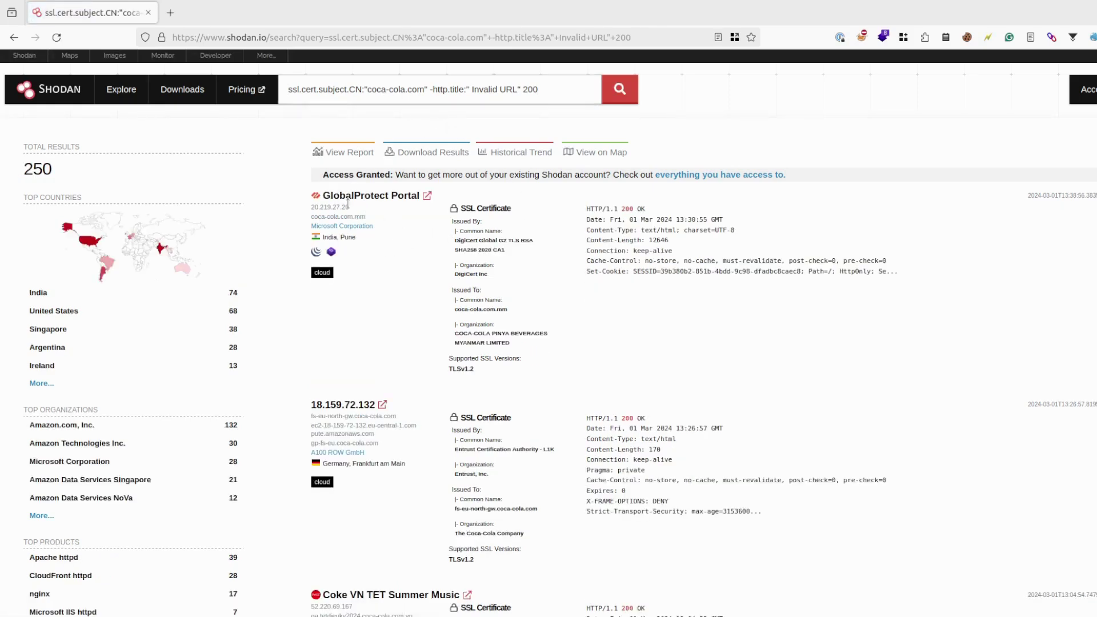
Paste the GlobalProtect Portal IP 20.219.27.26 into a new tab.
drag(355, 208, 296, 200)
key(ctrl+c)
click(173, 12)
key(ctrl+v)
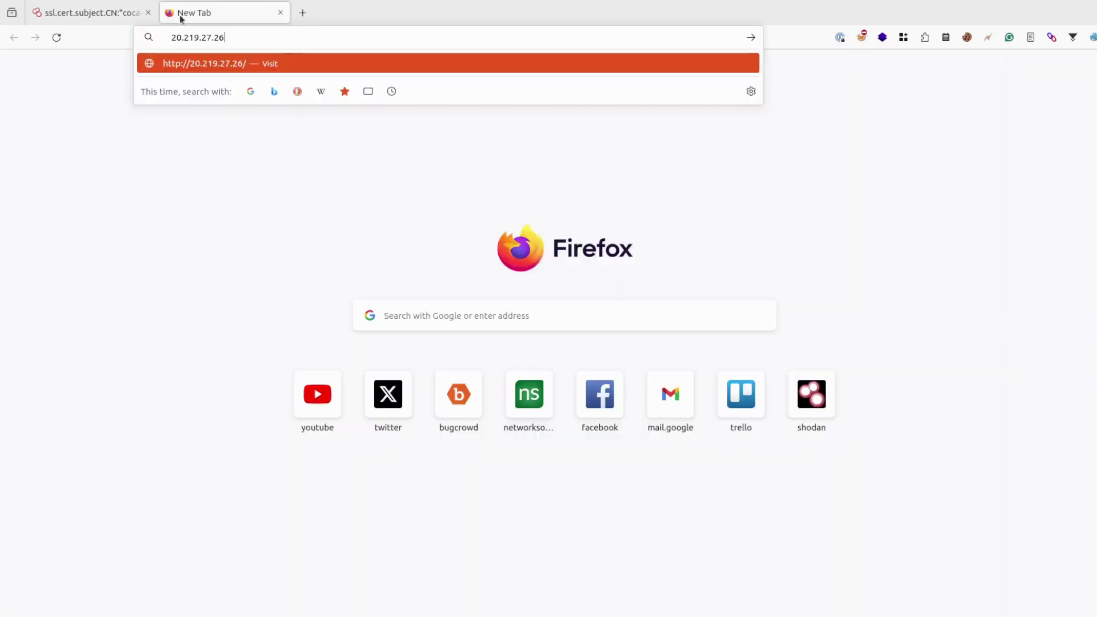
key(Escape)
Open the Shodan result 18.159.72.132 in a new tab.
click(94, 13)
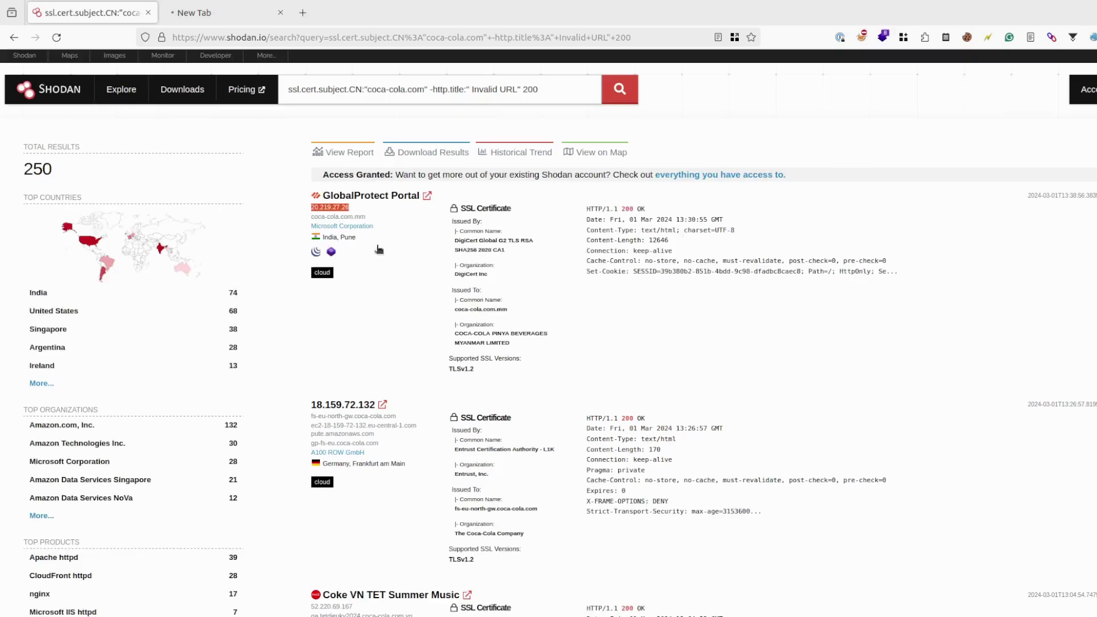
right_click(381, 407)
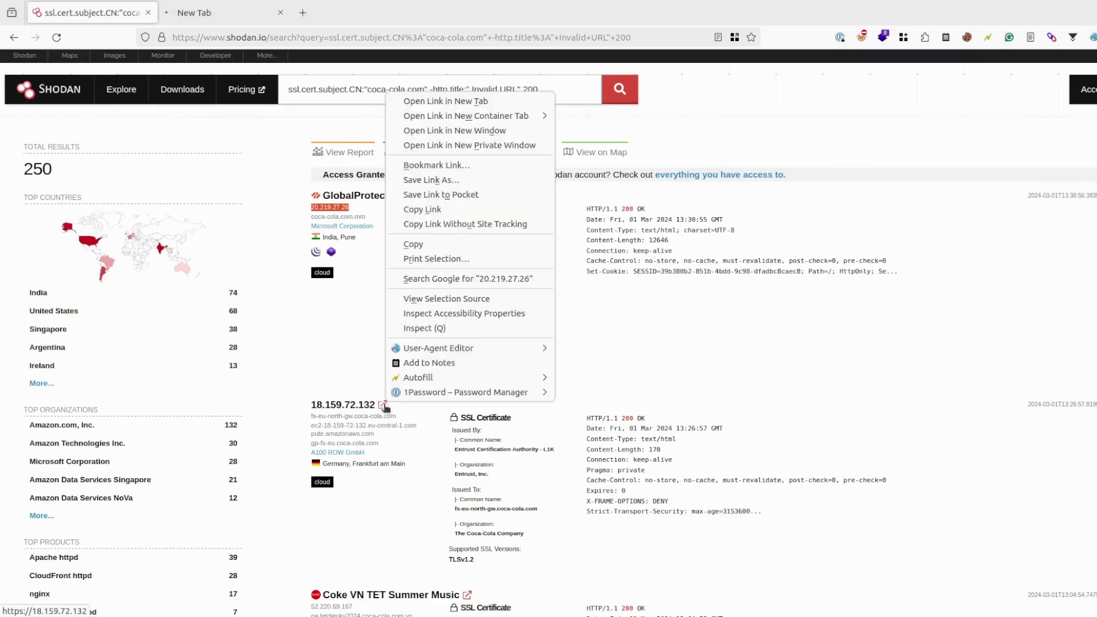
click(446, 98)
click(217, 13)
click(110, 11)
Open 52.220.69.167 in a new tab and accept the certificate risk to view the Coca-Cola Vietnam Tết site.
scroll(432, 382, down, 5)
triple_click(344, 337)
drag(467, 3, 444, 11)
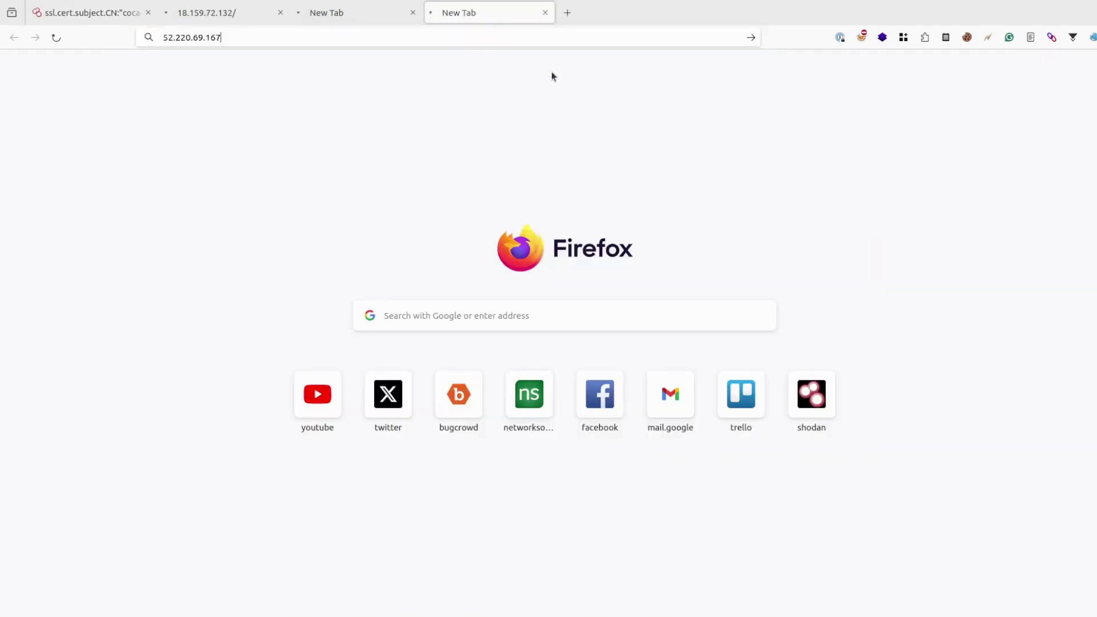
click(82, 14)
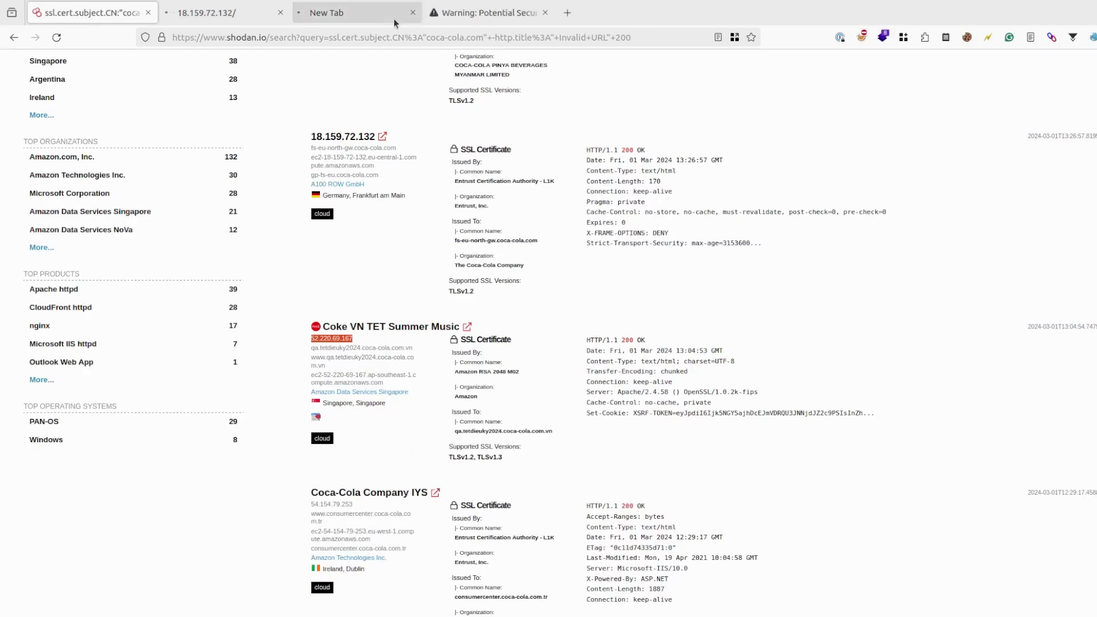
click(201, 13)
click(488, 12)
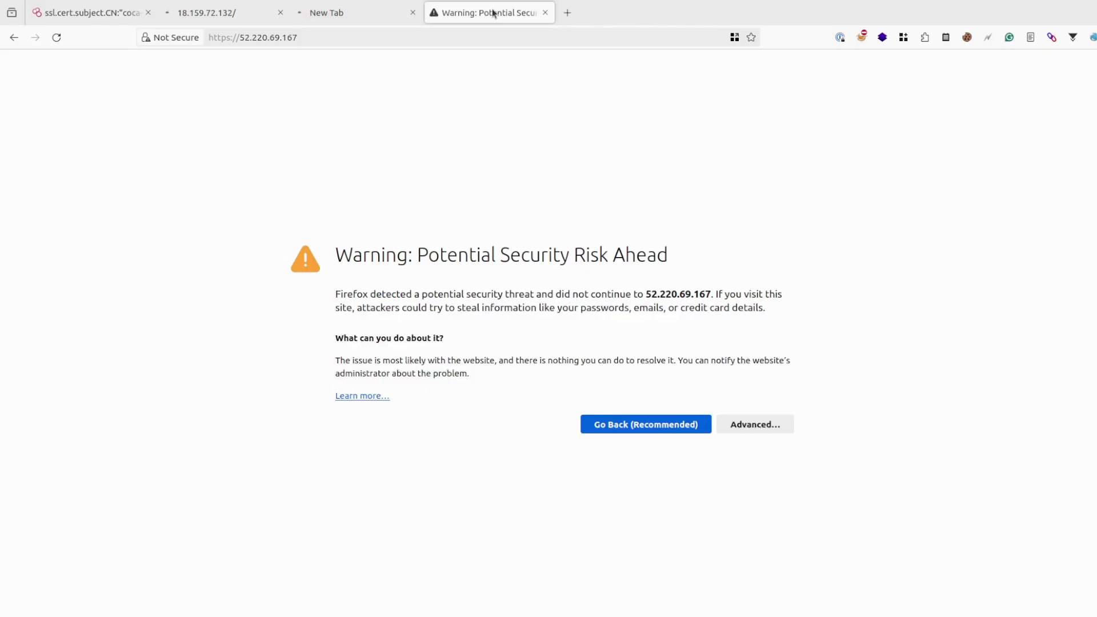
click(732, 428)
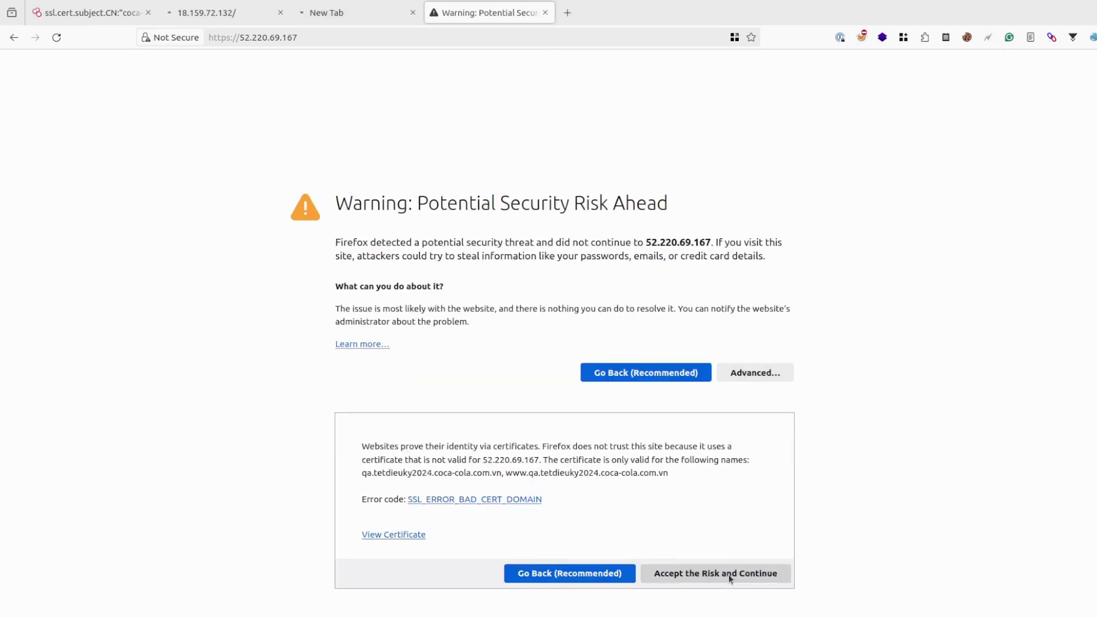
click(727, 573)
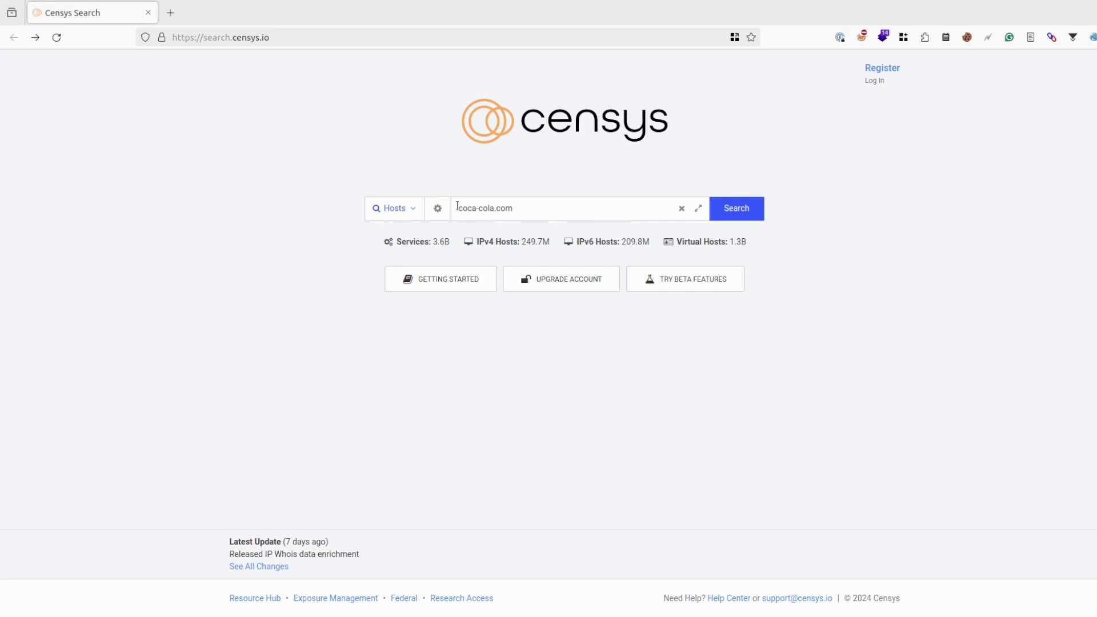
Search Censys hosts for coca-cola.com and filter to MICROSOFT-CORP-MSN-AS-BLOCK, leaving 90 hosts.
drag(457, 206, 588, 206)
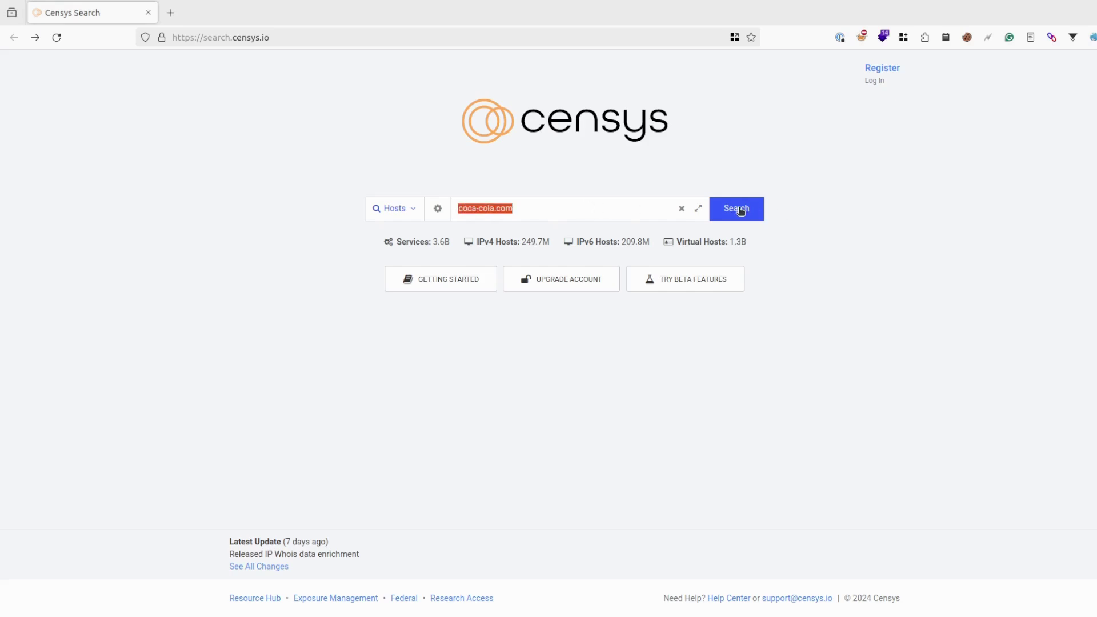
click(741, 210)
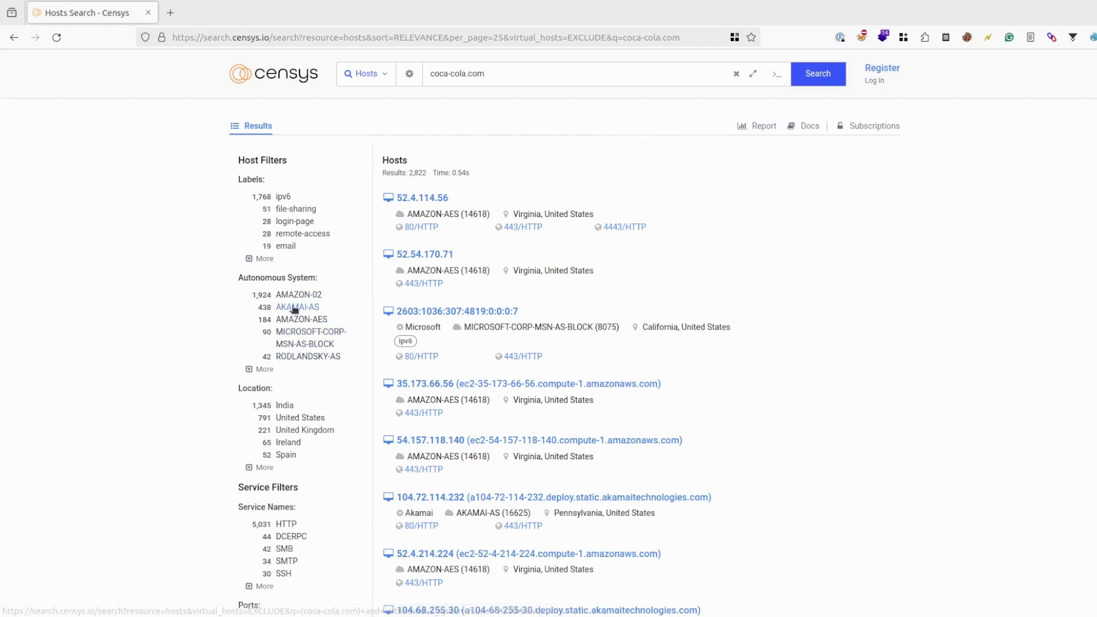
click(335, 339)
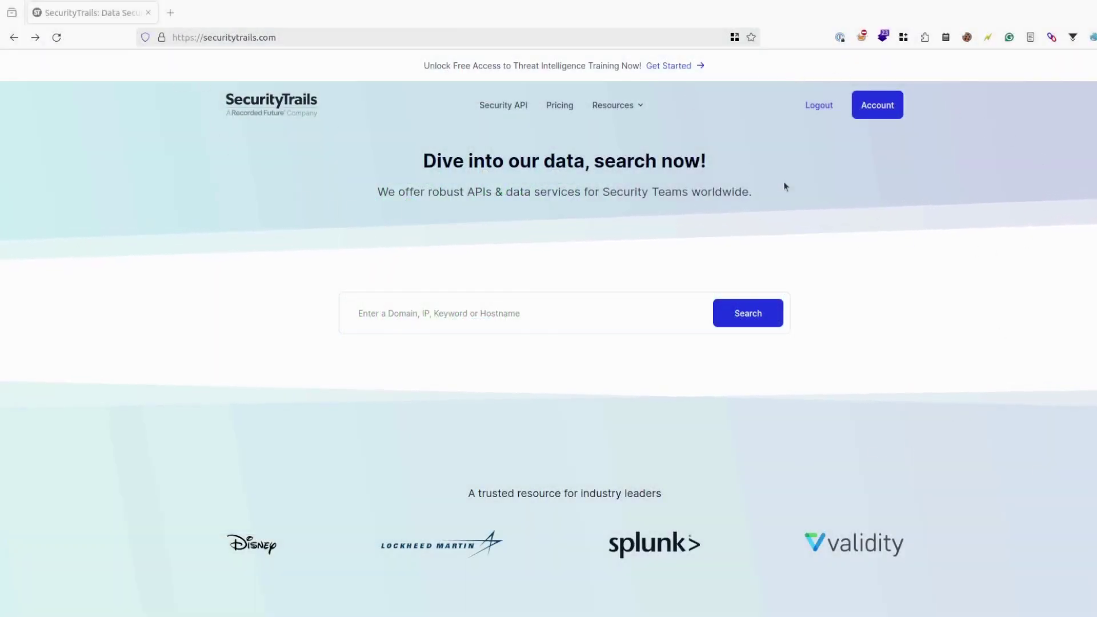
Search SecurityTrails for ott3rly.com to list its A records 104.21.65.37 and 172.67.188.194.
click(454, 318)
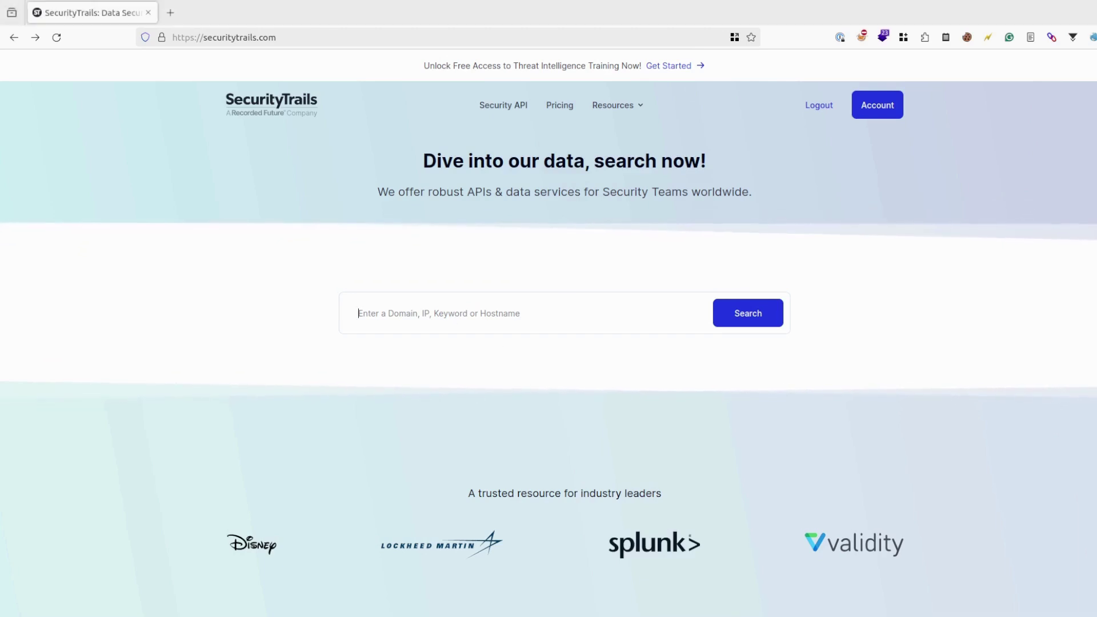
text(o)
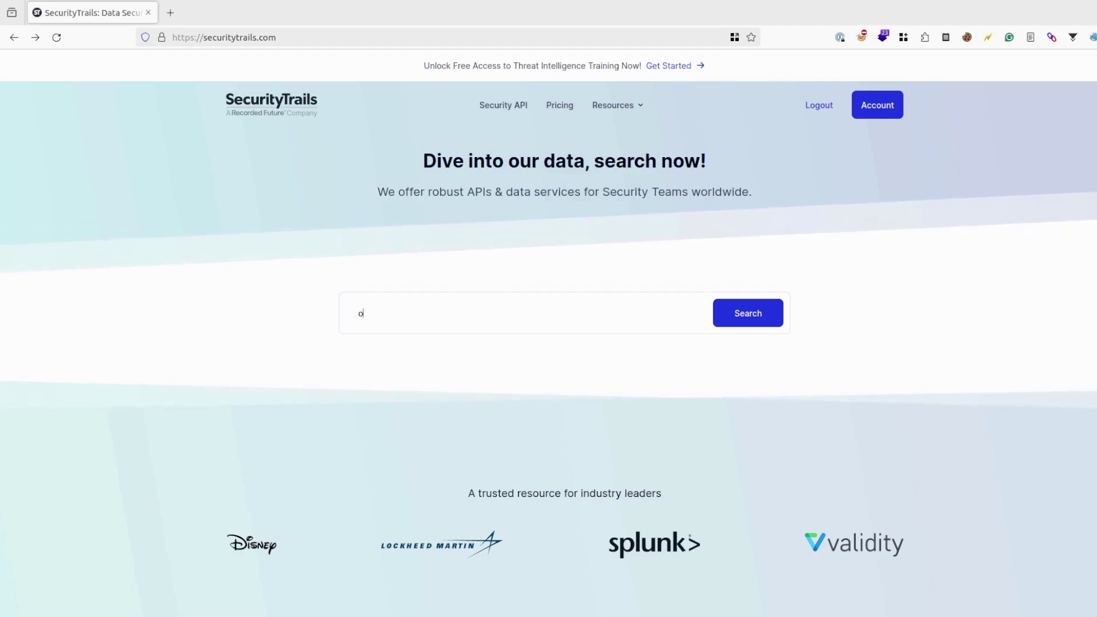
text(tt3r)
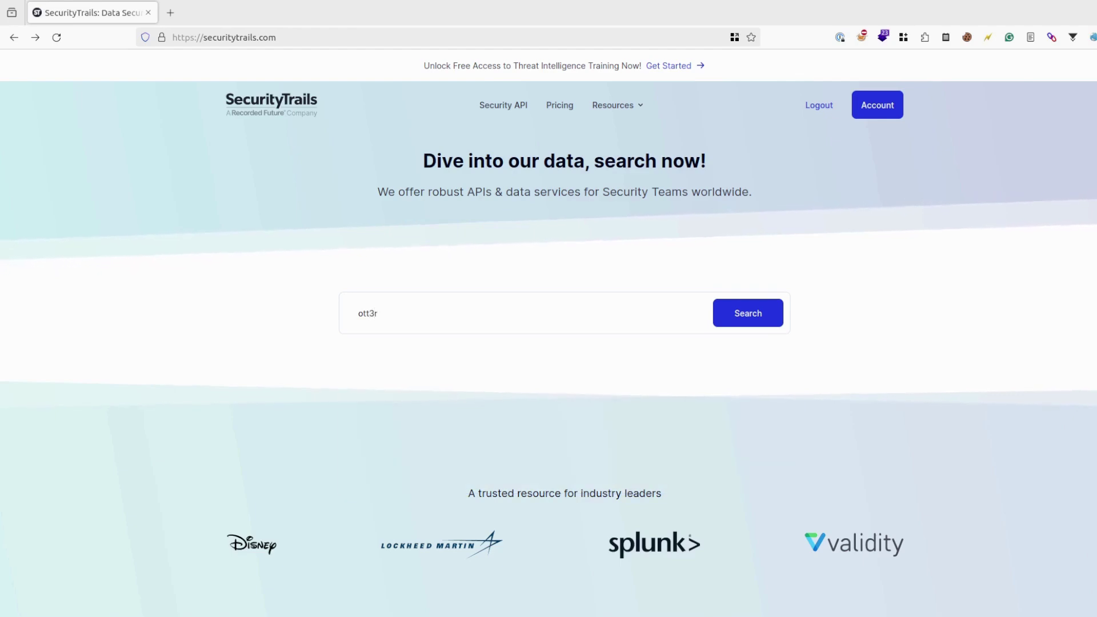
text(ly.com)
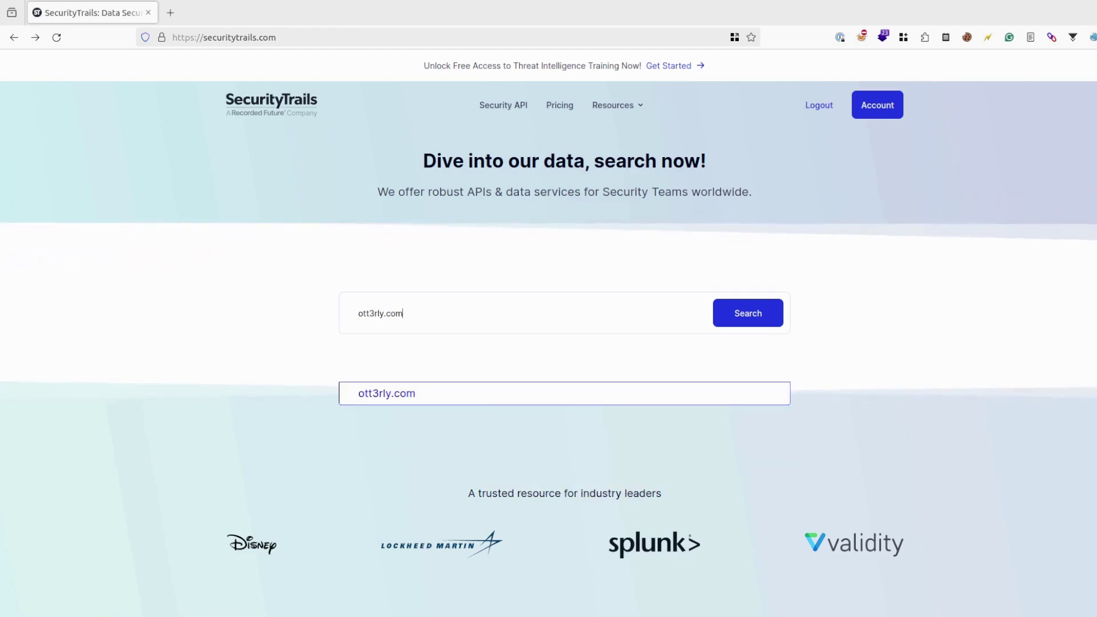
key(Return)
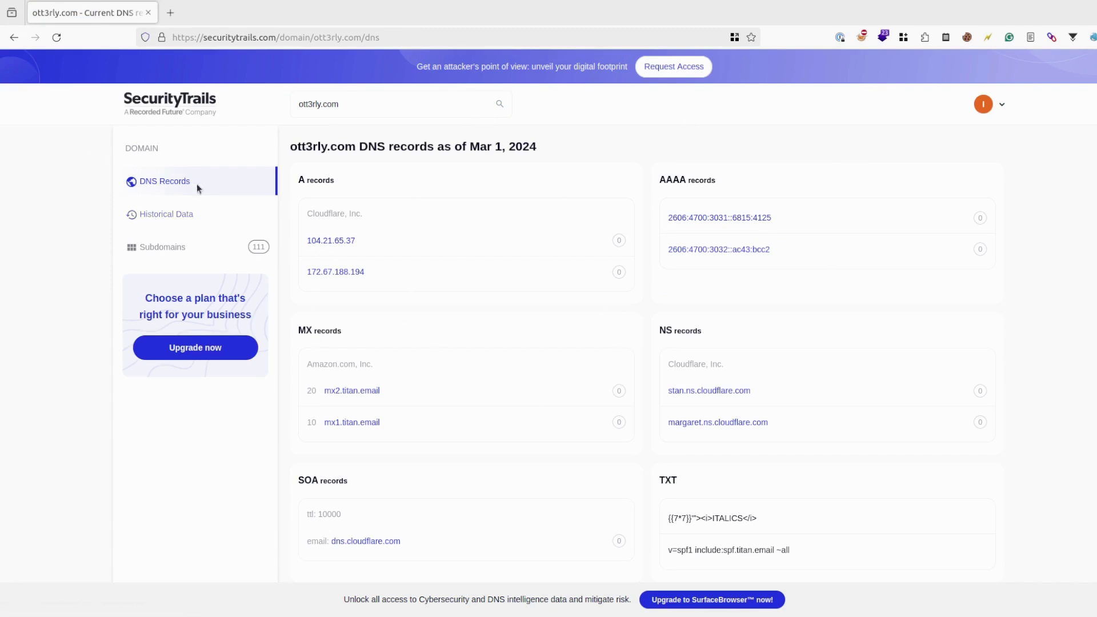
Find the old Hostinger IP 46.17.175.18 in ott3rly.com's historical data and open it in a new tab.
click(153, 216)
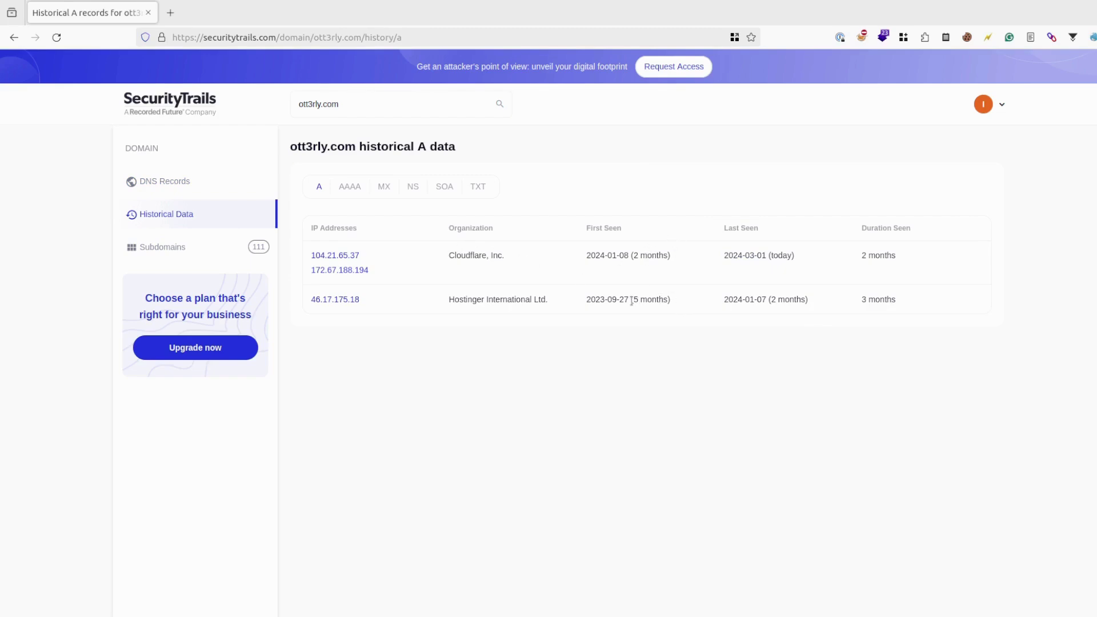
drag(633, 301, 668, 298)
drag(368, 302, 302, 307)
key(ctrl+c)
click(170, 12)
key(ctrl+v)
key(Return)
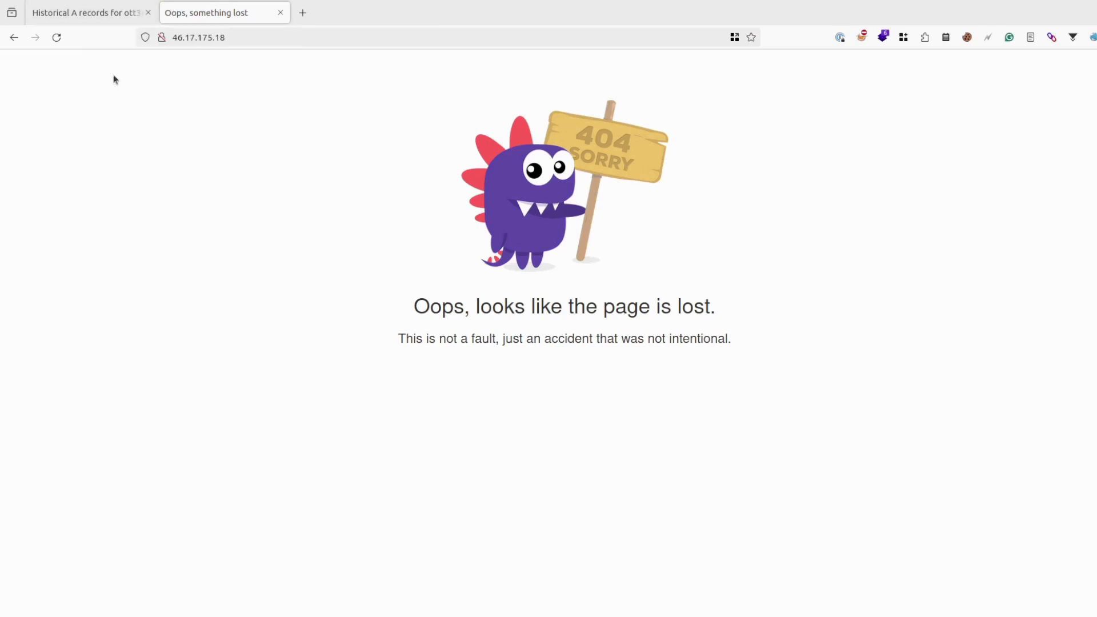
click(91, 18)
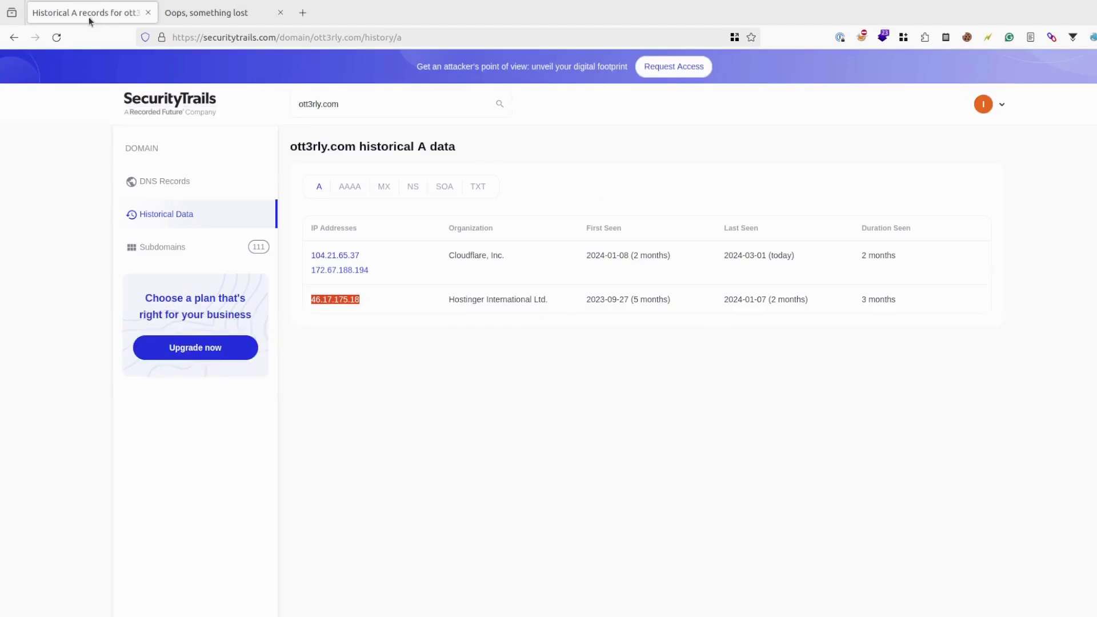